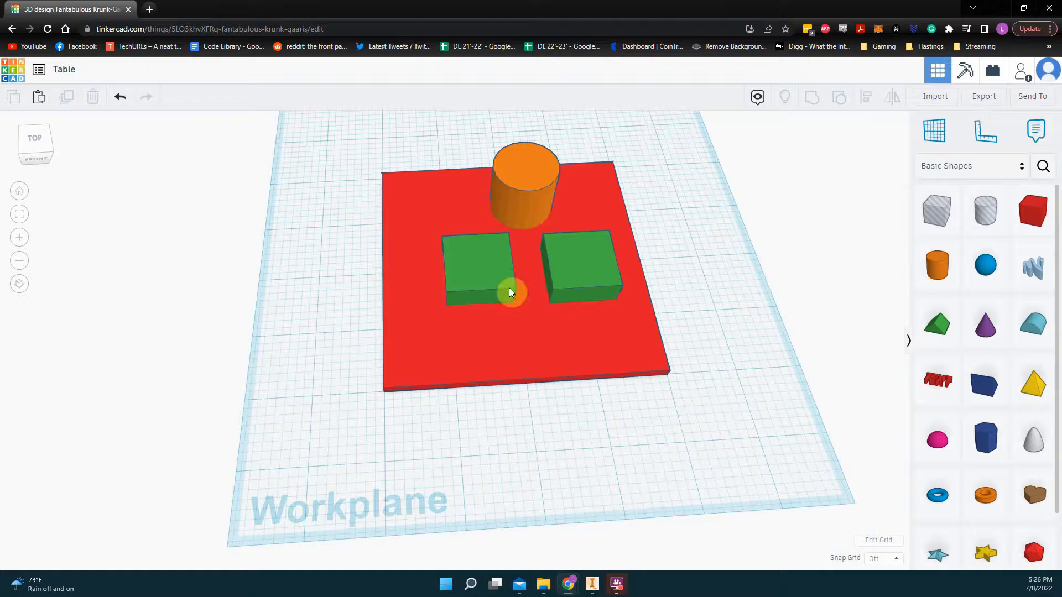
# - Move the green boxes to the back-left and front-left corners of the red plate, and the cylinder to near its center
pyautogui.moveTo(474, 275); pyautogui.dragTo(415, 200)
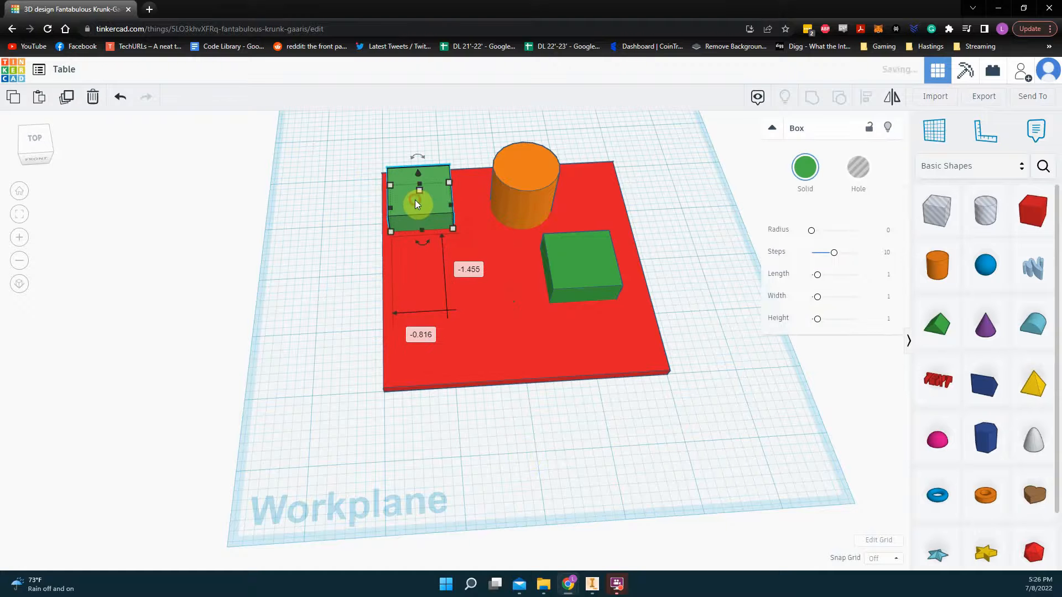
pyautogui.moveTo(616, 270); pyautogui.dragTo(450, 341)
pyautogui.moveTo(550, 175); pyautogui.dragTo(534, 242)
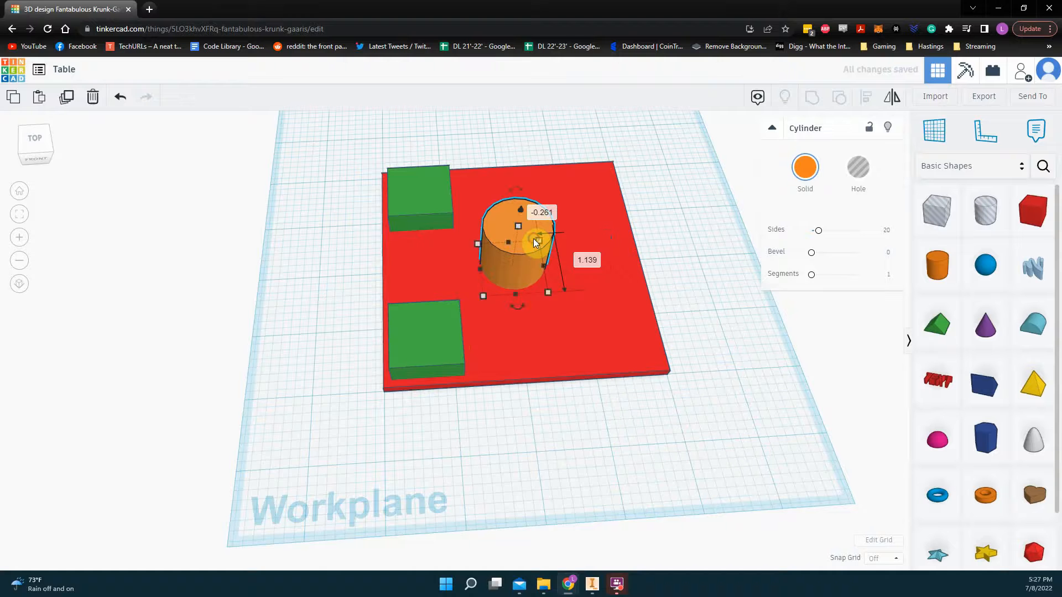
# - Shift both green boxes toward the middle of the plate's front and back edges, and the cylinder toward the right edge
pyautogui.click(459, 479)
pyautogui.moveTo(426, 346); pyautogui.dragTo(528, 331)
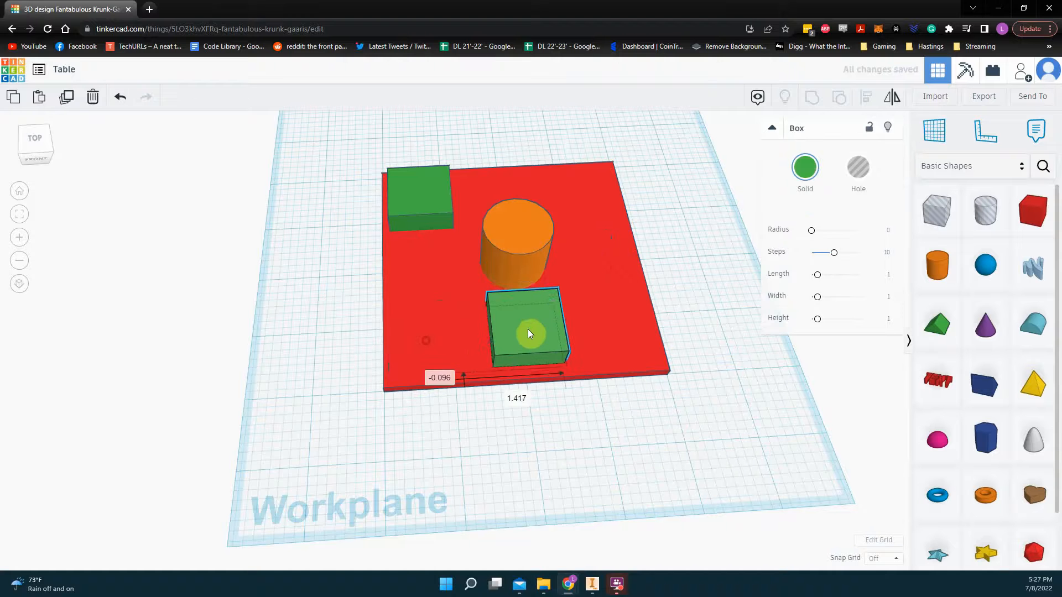
pyautogui.moveTo(417, 198); pyautogui.dragTo(537, 192)
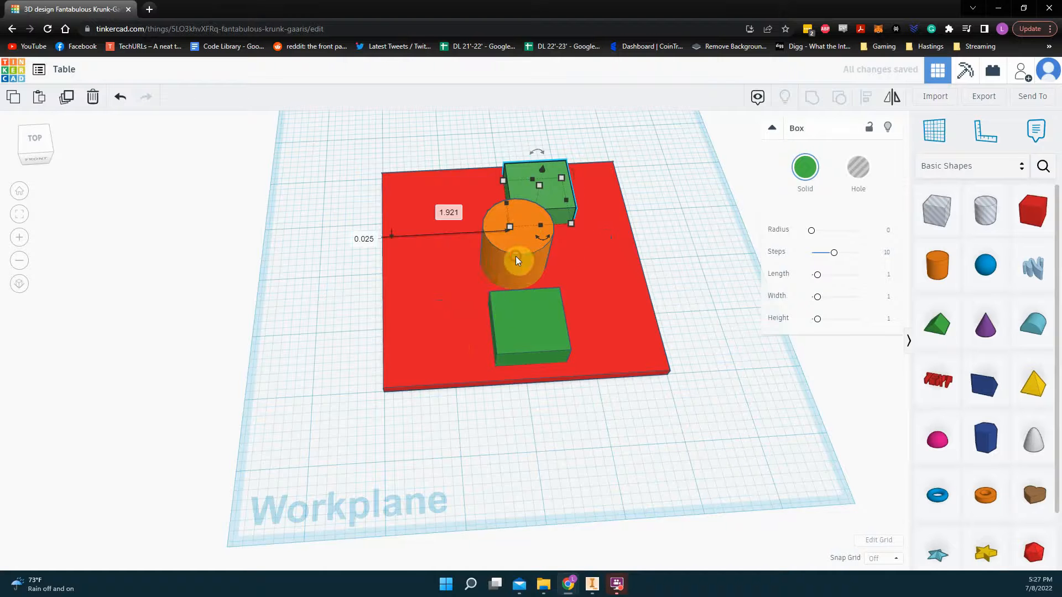
pyautogui.moveTo(517, 260); pyautogui.dragTo(592, 250)
pyautogui.click(680, 299)
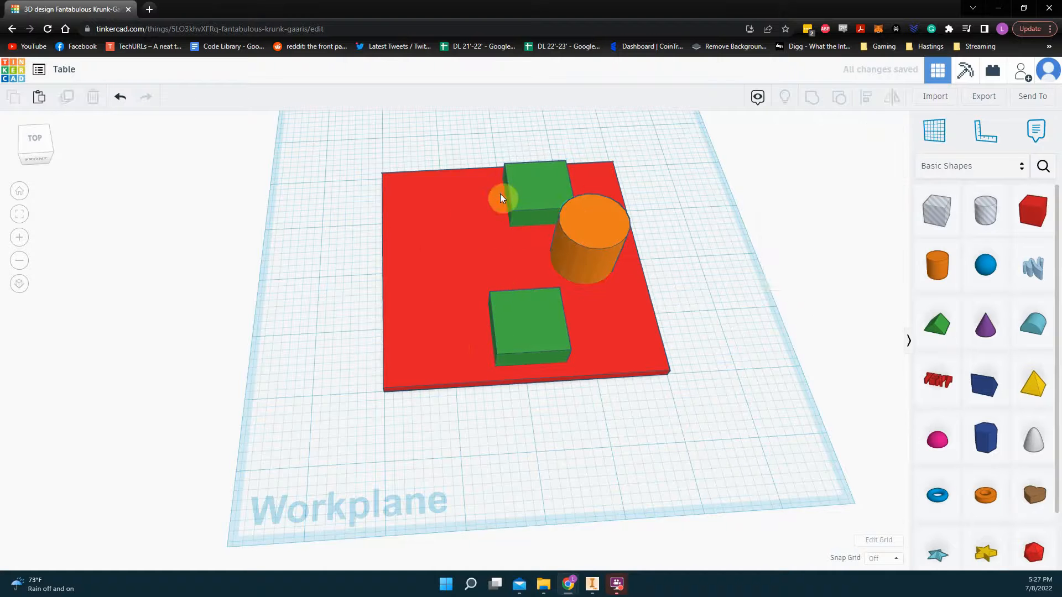
# - Return the green boxes to the plate's back-left and front-left corners and the orange cylinder to near the center
pyautogui.moveTo(501, 198); pyautogui.dragTo(393, 203)
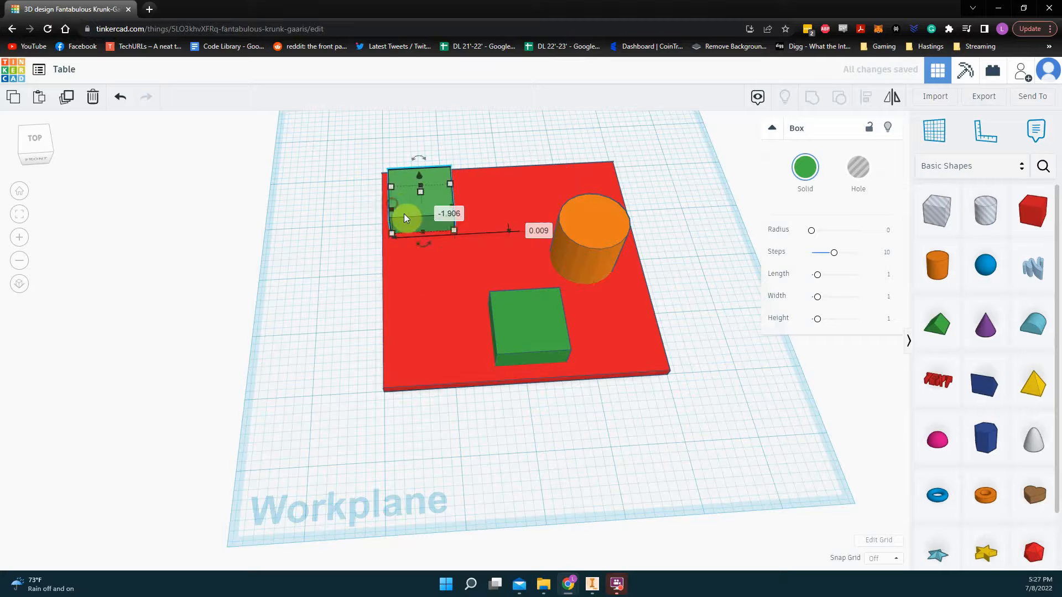
pyautogui.moveTo(506, 334); pyautogui.dragTo(419, 349)
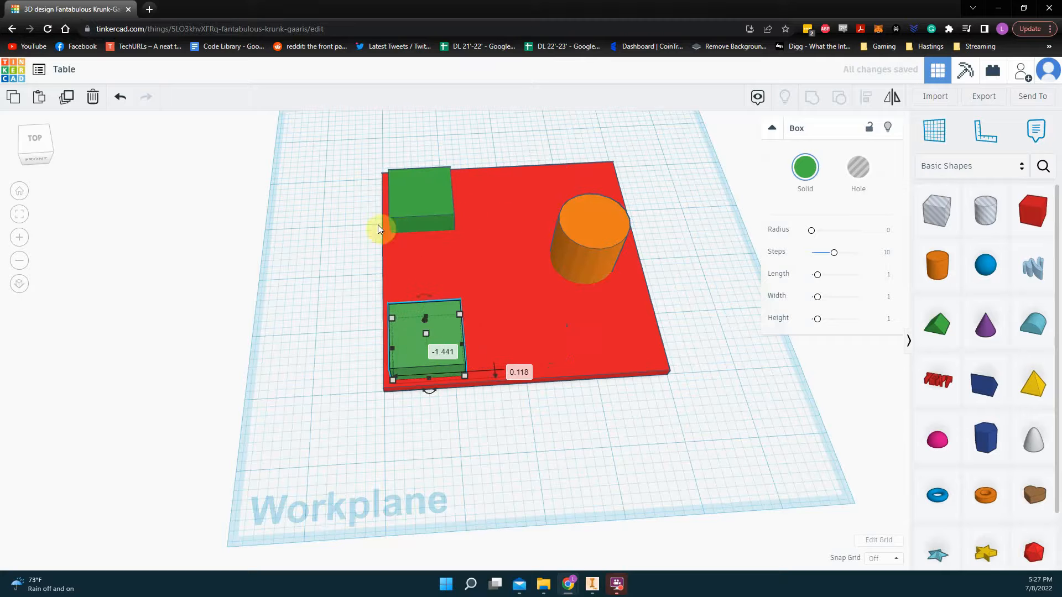
pyautogui.moveTo(609, 262); pyautogui.dragTo(532, 255)
pyautogui.click(615, 253)
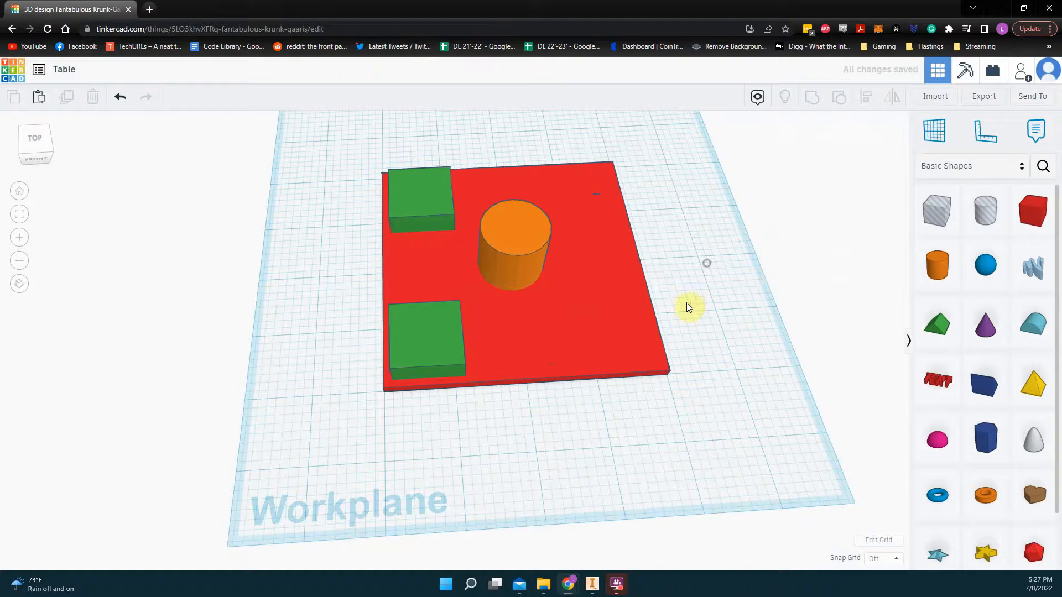
# - Place a ruler at the front-left corner of the red plate
pyautogui.click(526, 346)
pyautogui.scroll(4, 387, 357)
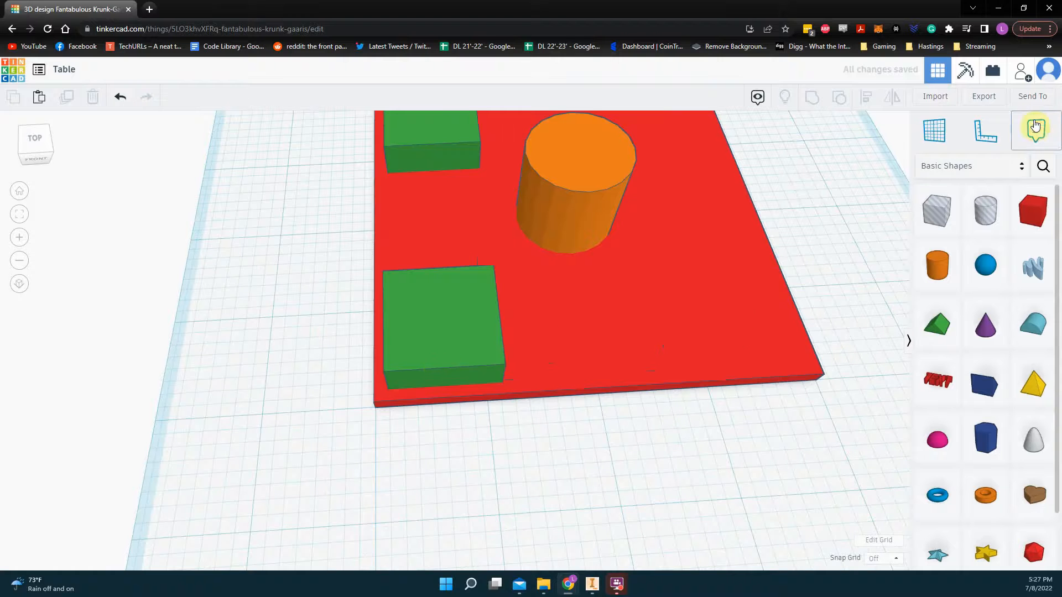
pyautogui.click(985, 141)
pyautogui.click(367, 404)
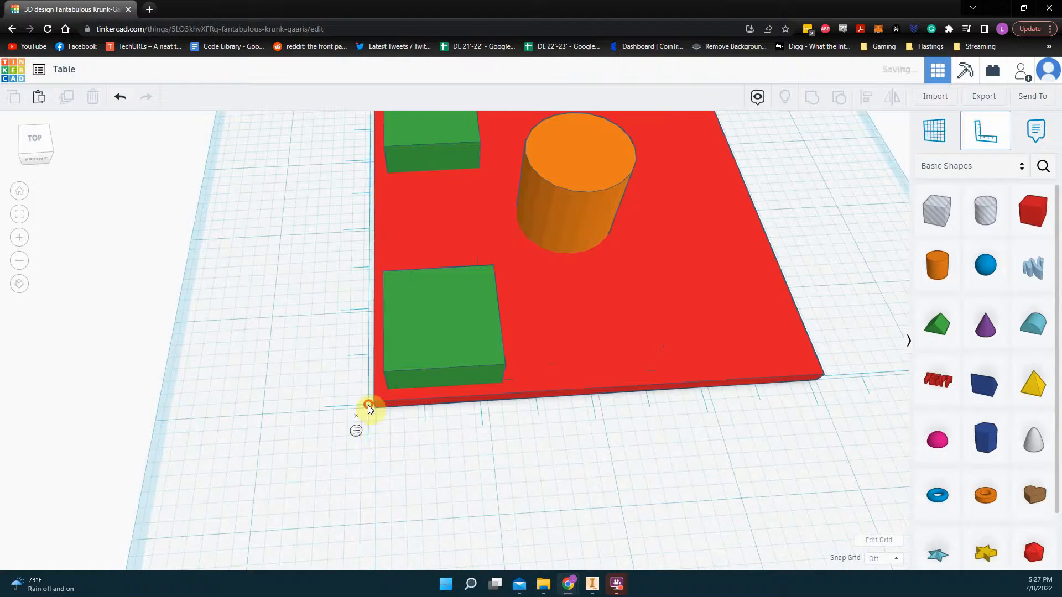
# - Fine-position the ruler's origin exactly on the red plate's front-left corner
pyautogui.scroll(5, 357, 434)
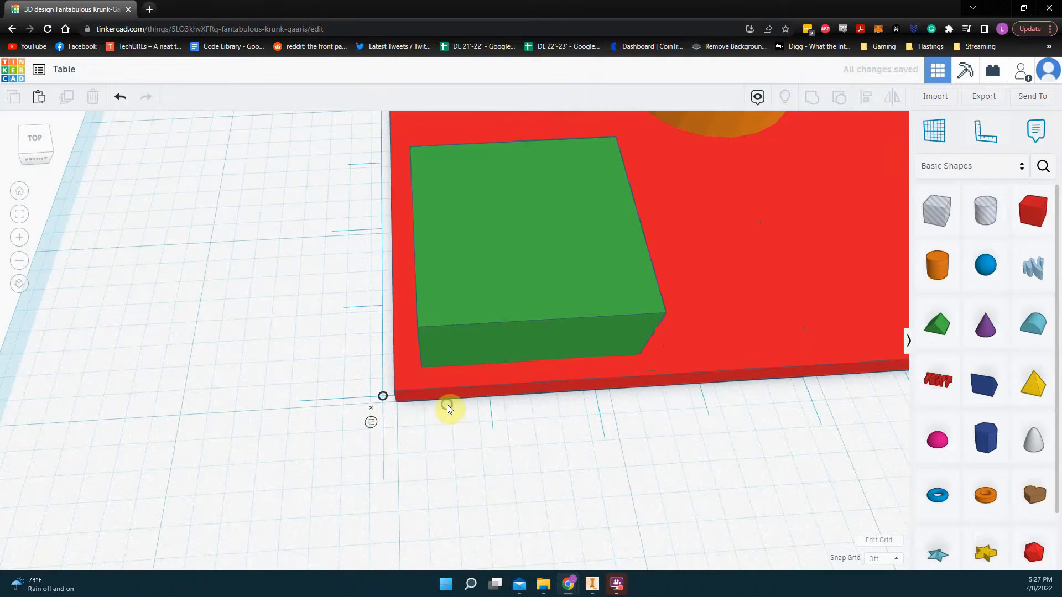
pyautogui.scroll(2, 383, 401)
pyautogui.scroll(-4, 375, 409)
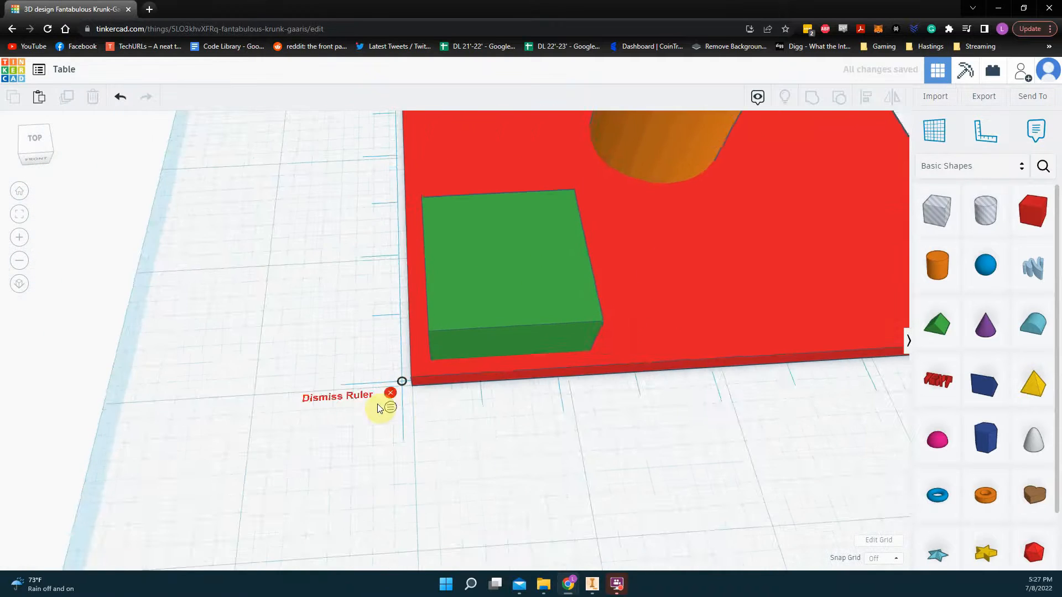
pyautogui.scroll(-4, 381, 406)
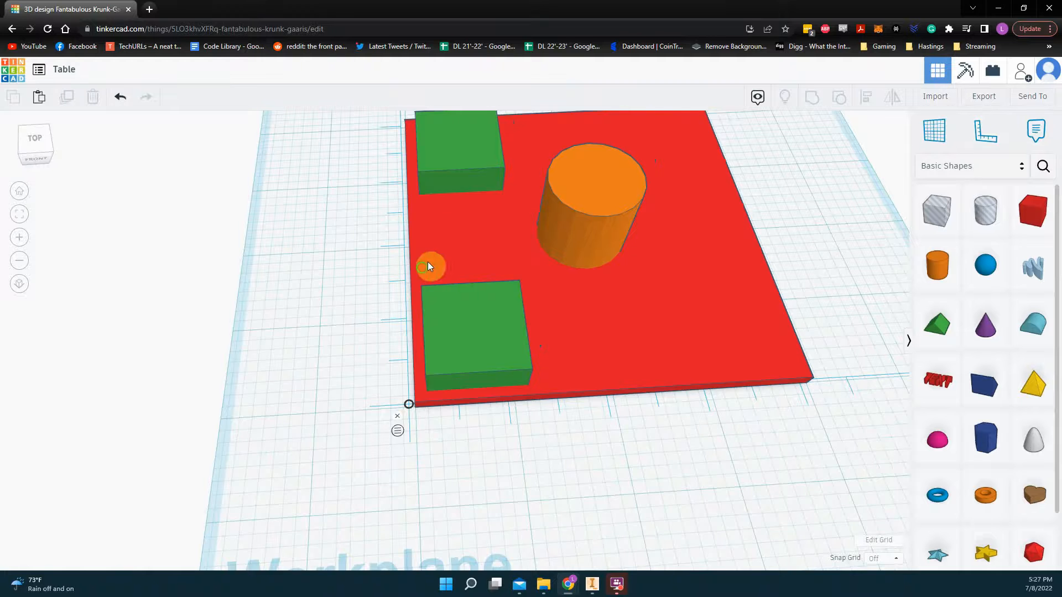
pyautogui.scroll(-3, 393, 308)
pyautogui.scroll(3, 386, 308)
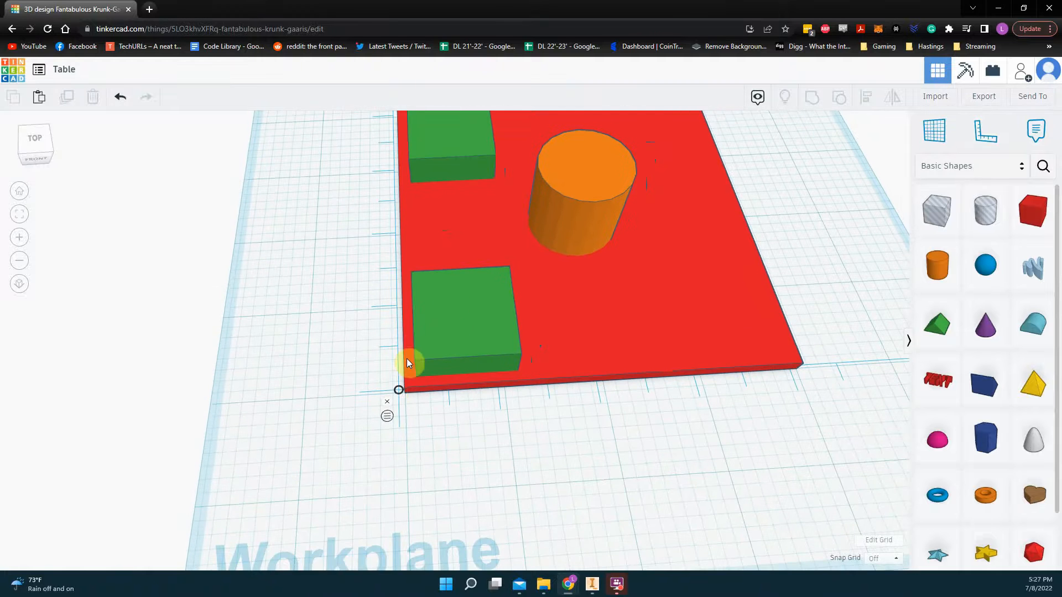
pyautogui.scroll(3, 401, 382)
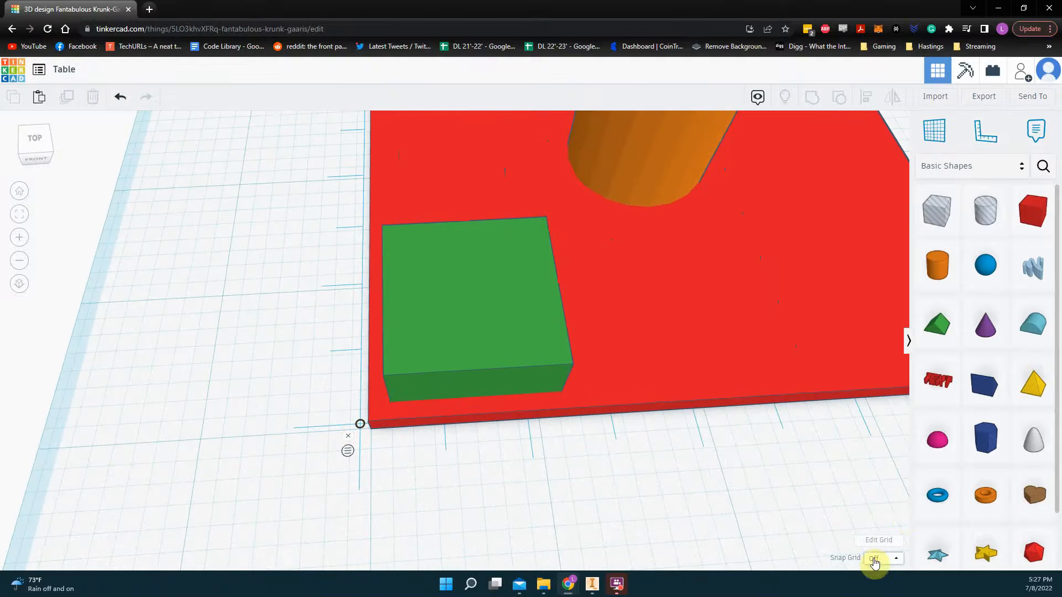
pyautogui.moveTo(361, 429); pyautogui.dragTo(371, 427)
pyautogui.scroll(5, 371, 428)
pyautogui.moveTo(359, 531); pyautogui.dragTo(493, 359, button='middle')
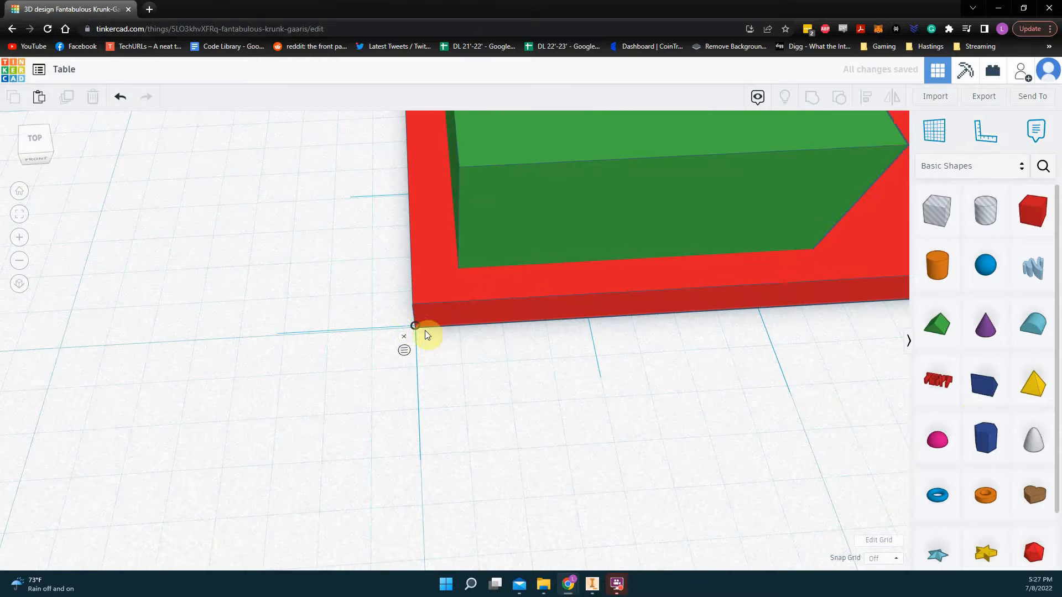
pyautogui.moveTo(415, 326); pyautogui.dragTo(416, 329)
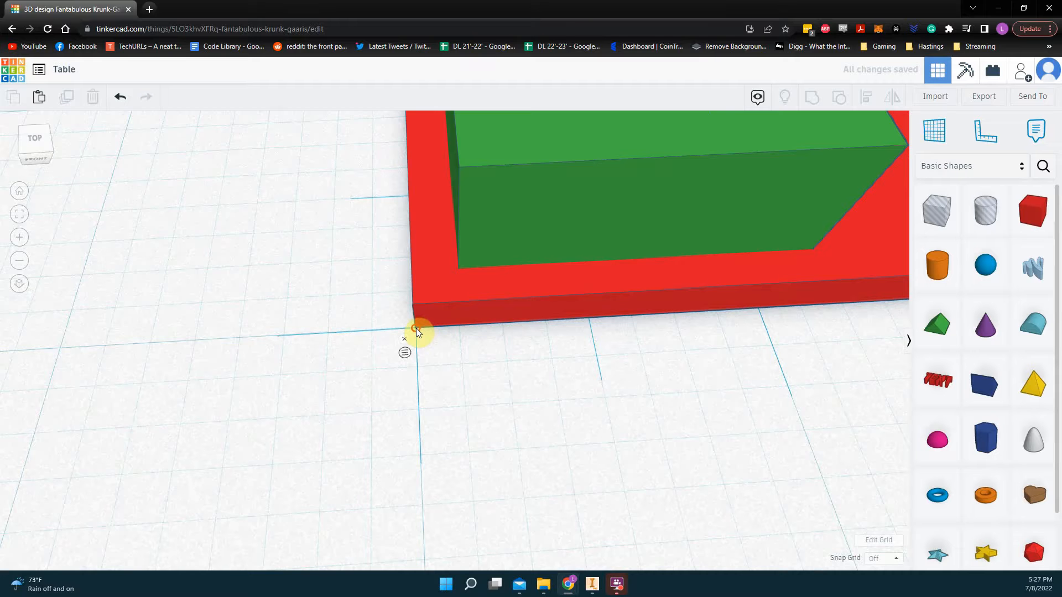
pyautogui.scroll(-8, 418, 338)
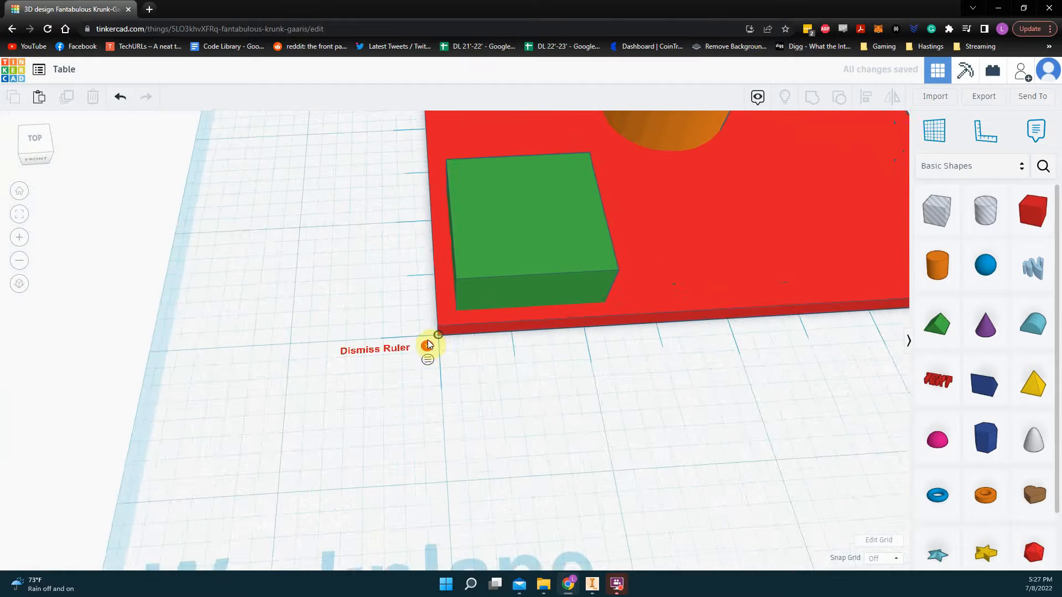
# - Examine the ruler dimensions and offsets of the front green box, the orange cylinder and the red plate
pyautogui.moveTo(587, 341); pyautogui.dragTo(577, 384, button='right')
pyautogui.scroll(-5, 575, 406)
pyautogui.moveTo(573, 438)
pyautogui.mouseDown(button='right')
pyautogui.moveTo(604, 420)
pyautogui.moveTo(589, 424)
pyautogui.mouseUp(button='right')
pyautogui.scroll(-4, 586, 423)
pyautogui.moveTo(570, 409); pyautogui.dragTo(557, 414, button='middle')
pyautogui.scroll(5, 522, 410)
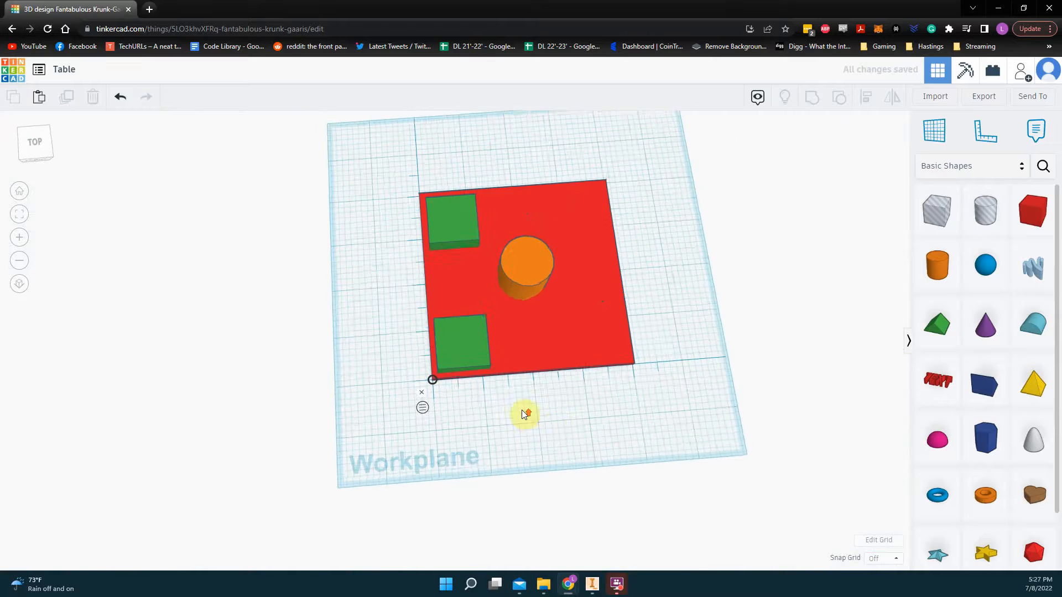
pyautogui.moveTo(515, 422); pyautogui.dragTo(483, 385, button='right')
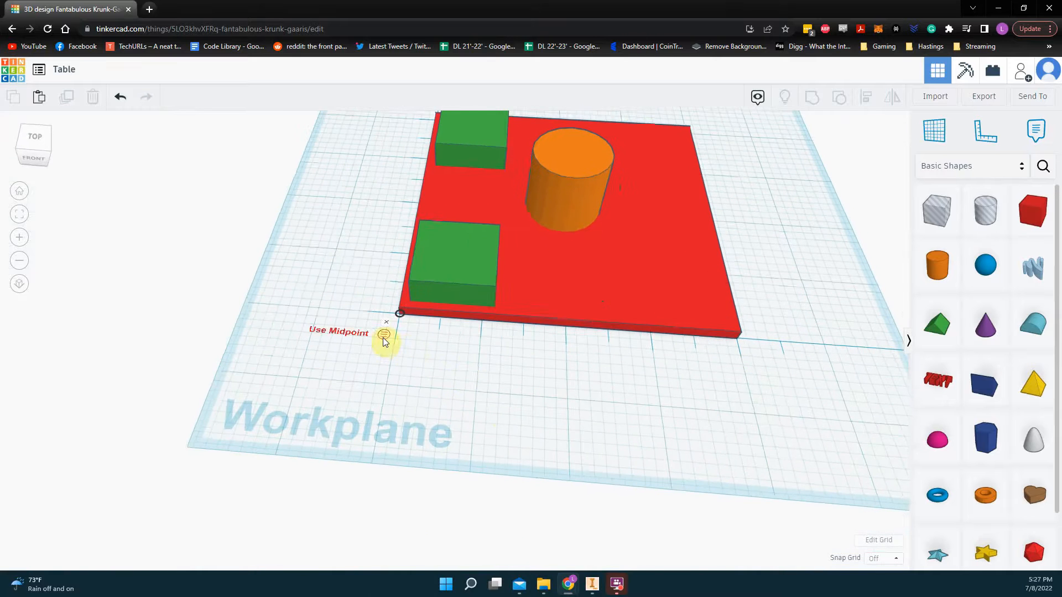
pyautogui.moveTo(496, 386); pyautogui.dragTo(510, 465, button='middle')
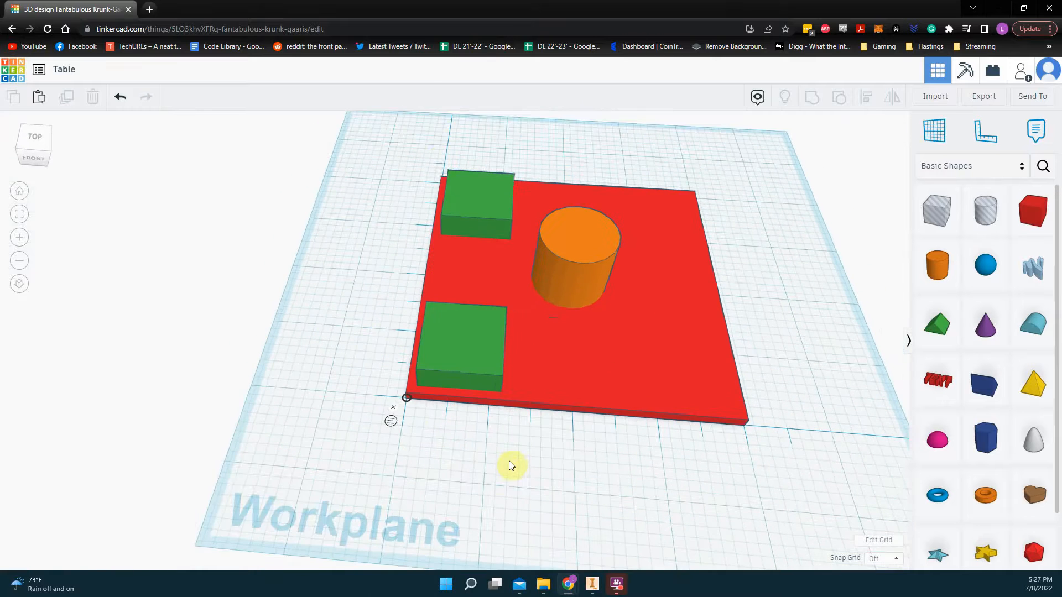
pyautogui.click(443, 335)
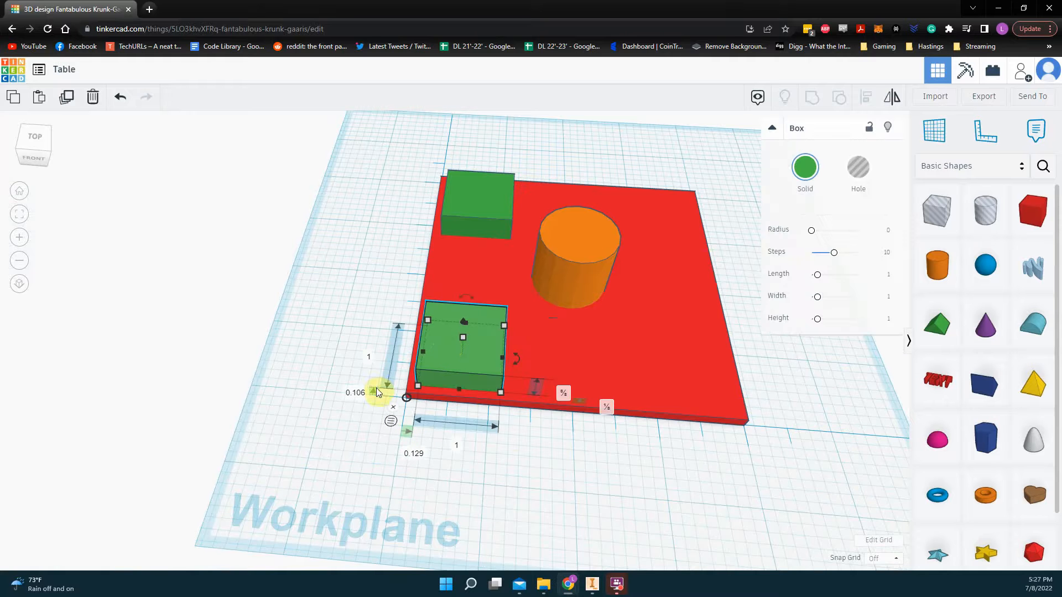
pyautogui.click(568, 270)
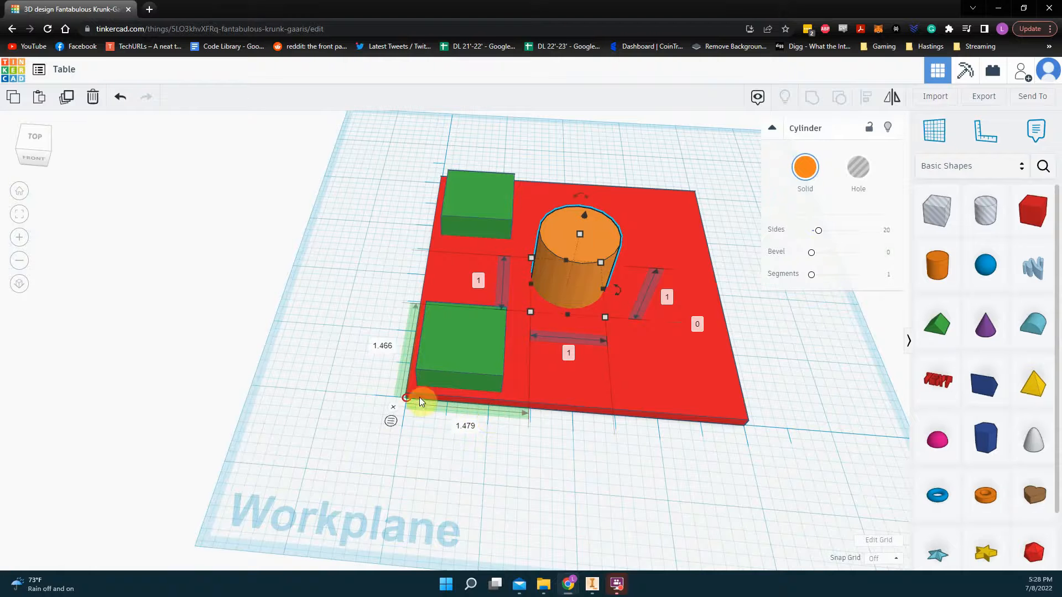
pyautogui.moveTo(421, 425); pyautogui.dragTo(465, 433, button='right')
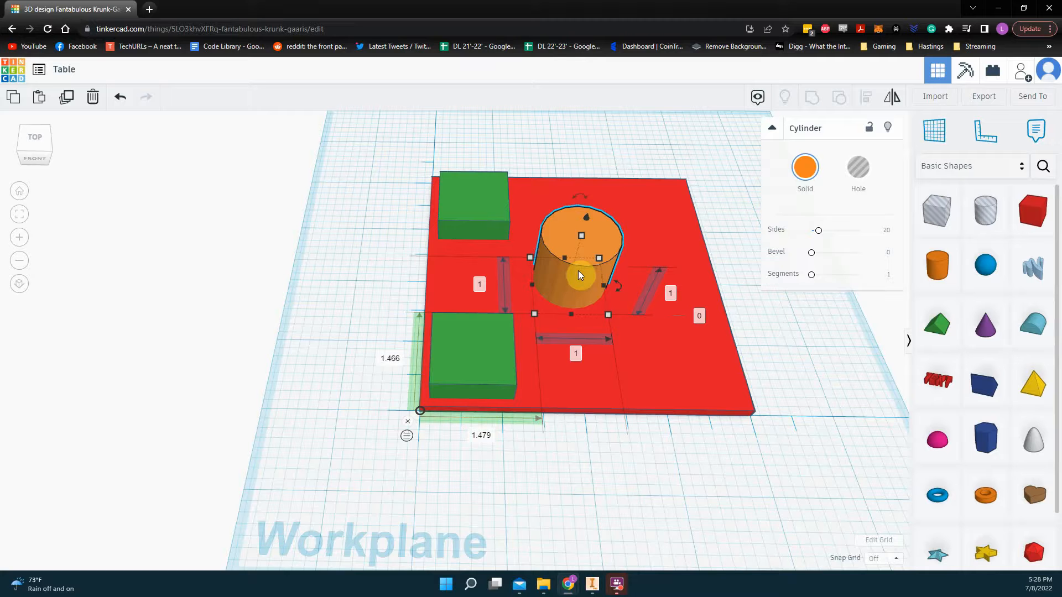
pyautogui.click(661, 392)
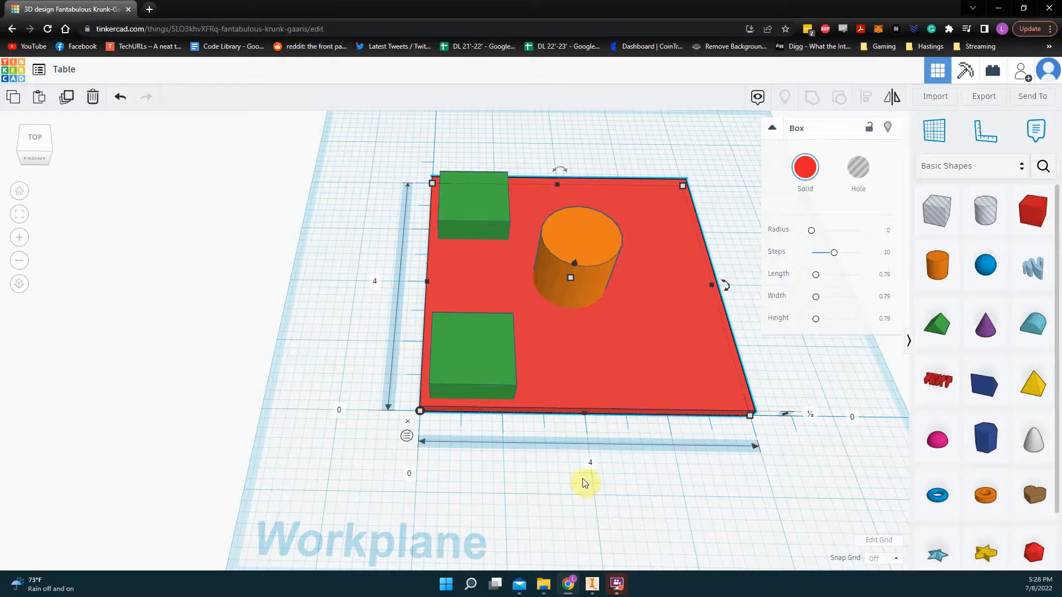
pyautogui.click(589, 350)
# - Measure the cylinder from its midpoint and set its offsets from the ruler origin to 2 in both horizontal directions
pyautogui.click(588, 293)
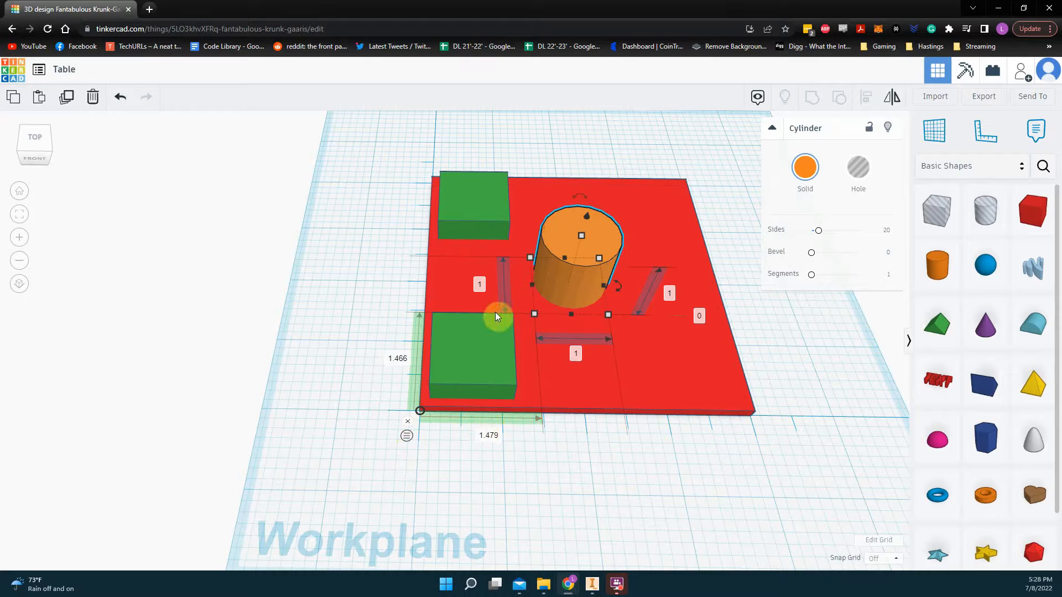
pyautogui.click(406, 436)
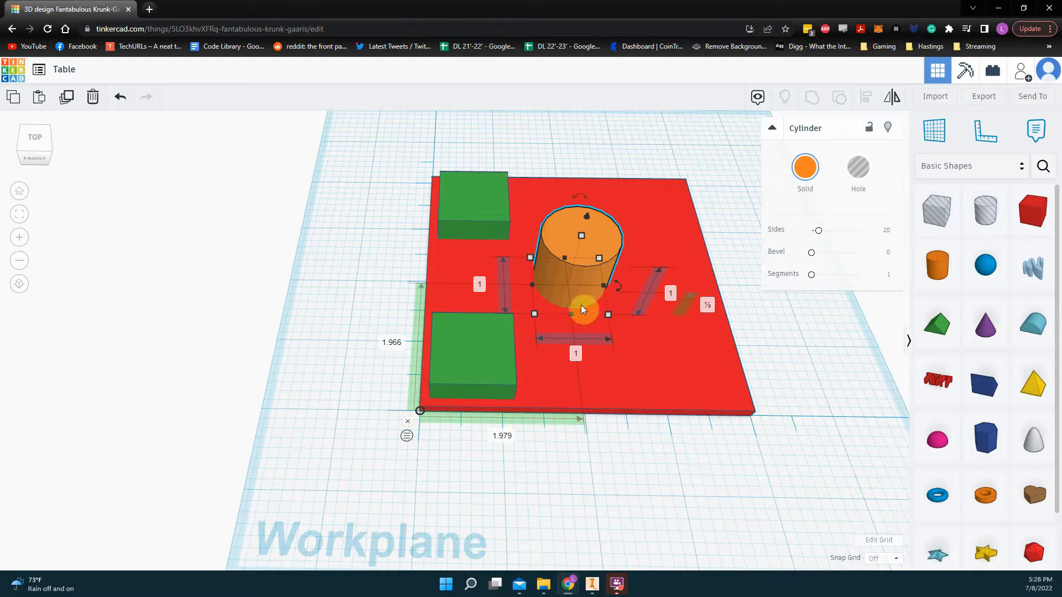
pyautogui.click(503, 436)
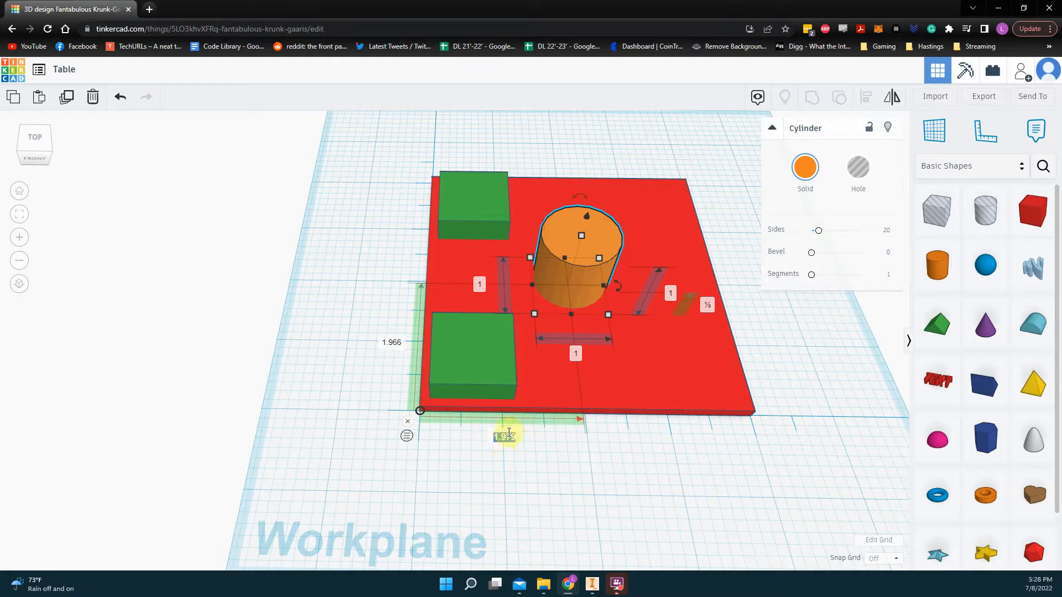
pyautogui.write('2')
pyautogui.press('Return')
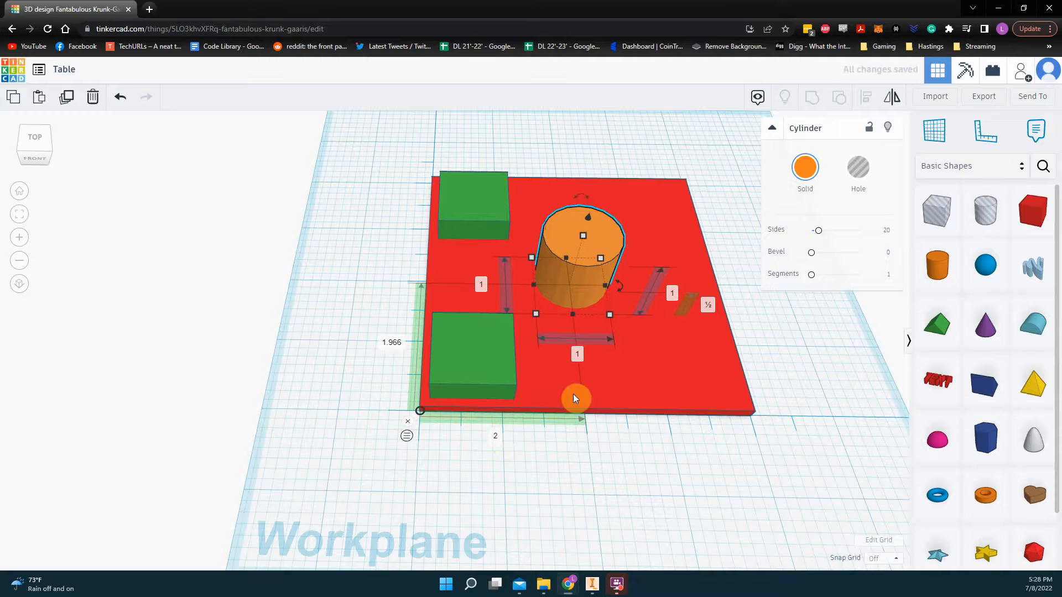
pyautogui.click(387, 344)
pyautogui.write('2')
pyautogui.press('Return')
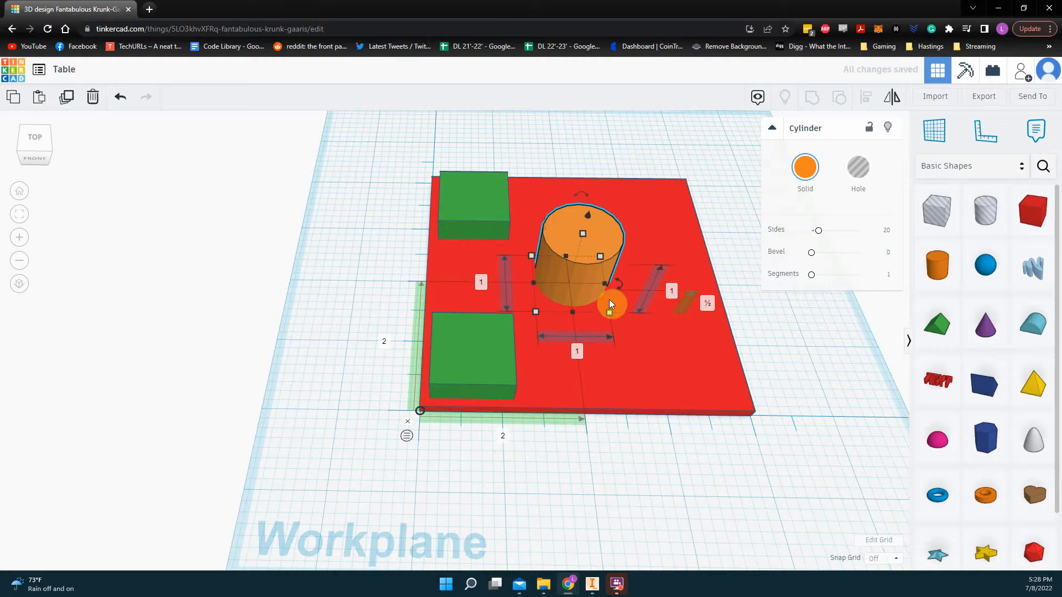
# - Select the front green box and switch the ruler from midpoint to endpoint offsets
pyautogui.moveTo(609, 300); pyautogui.dragTo(586, 257, button='right')
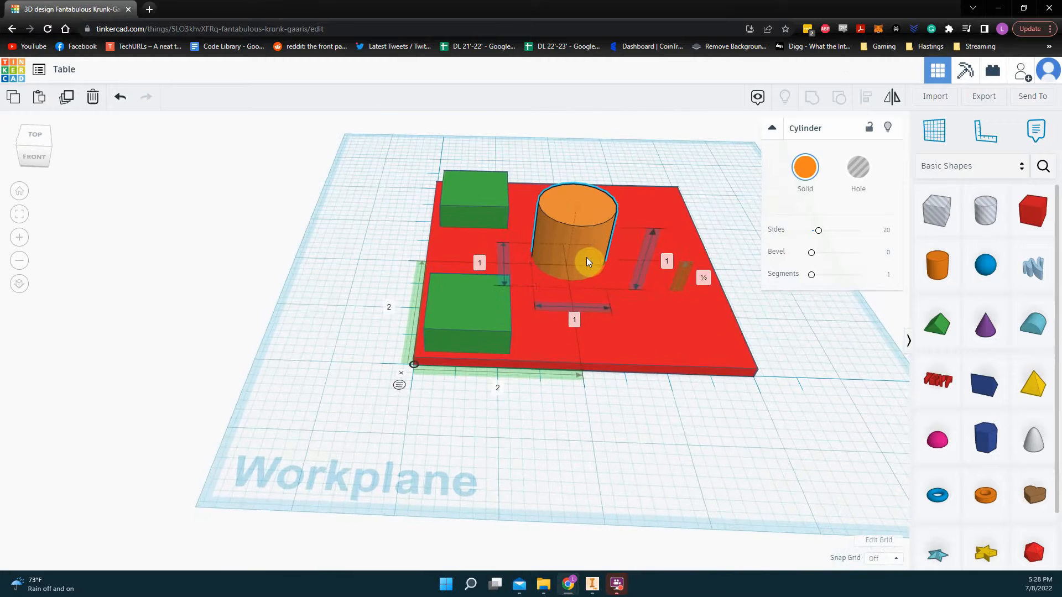
pyautogui.moveTo(480, 355); pyautogui.dragTo(480, 449, button='right')
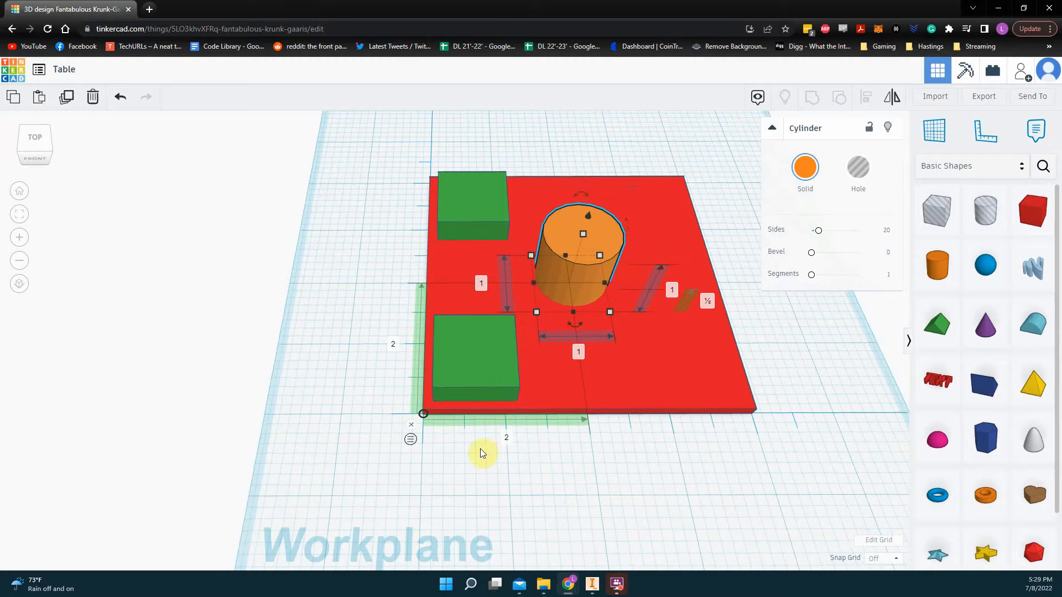
pyautogui.click(469, 367)
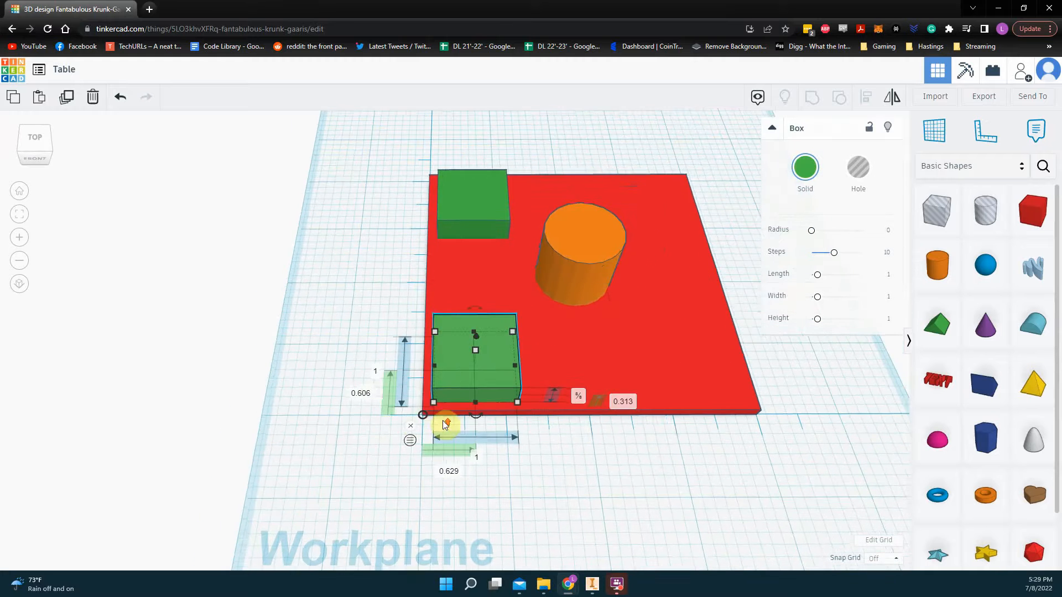
pyautogui.scroll(2, 445, 424)
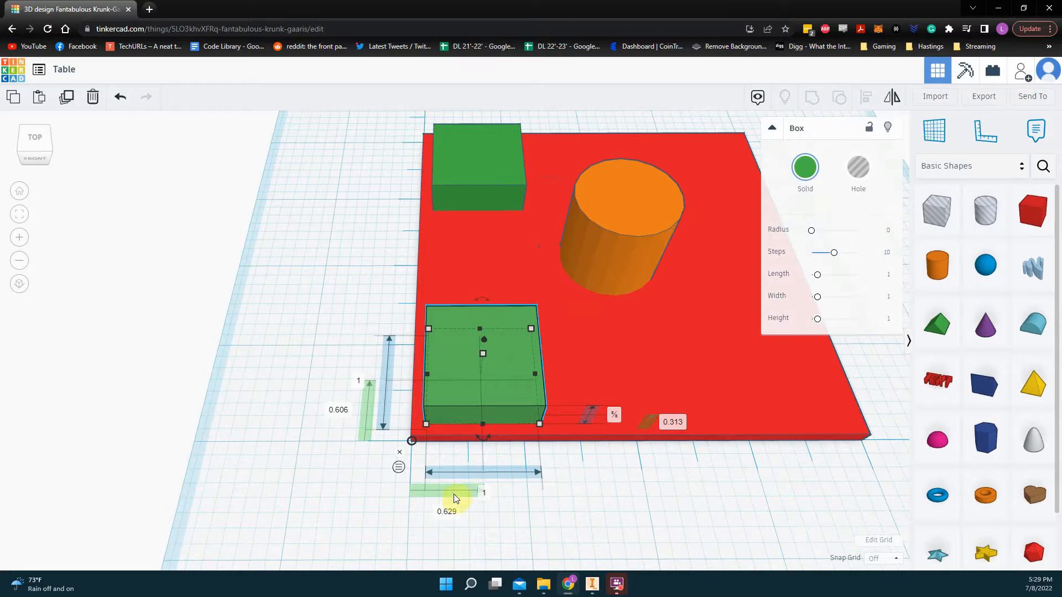
pyautogui.click(399, 468)
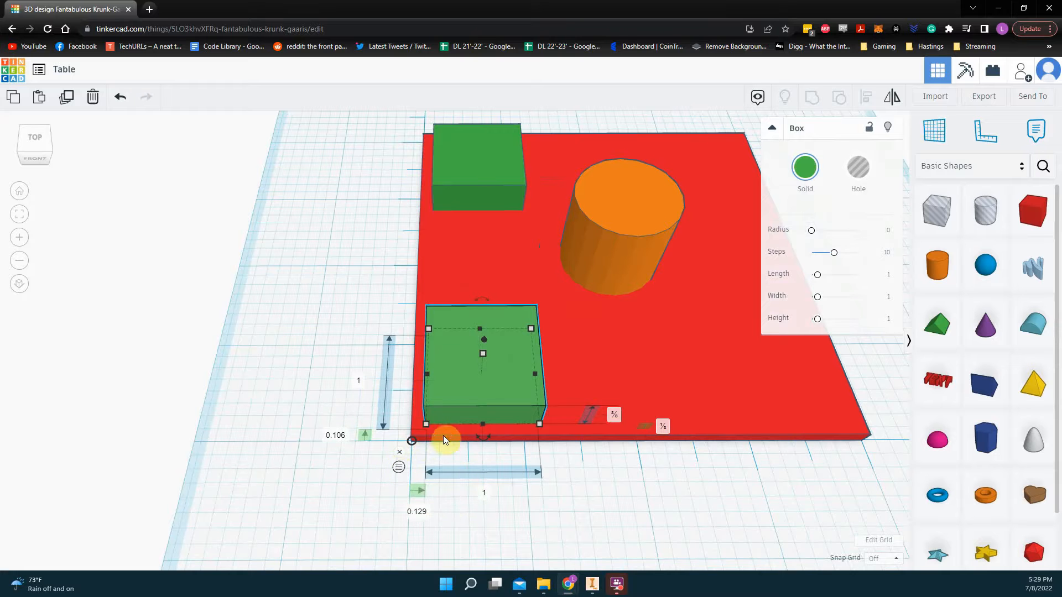
# - Set the front green box's offsets from the ruler origin to 0.1 in both horizontal directions
pyautogui.moveTo(414, 401); pyautogui.dragTo(430, 437, button='right')
pyautogui.click(443, 526)
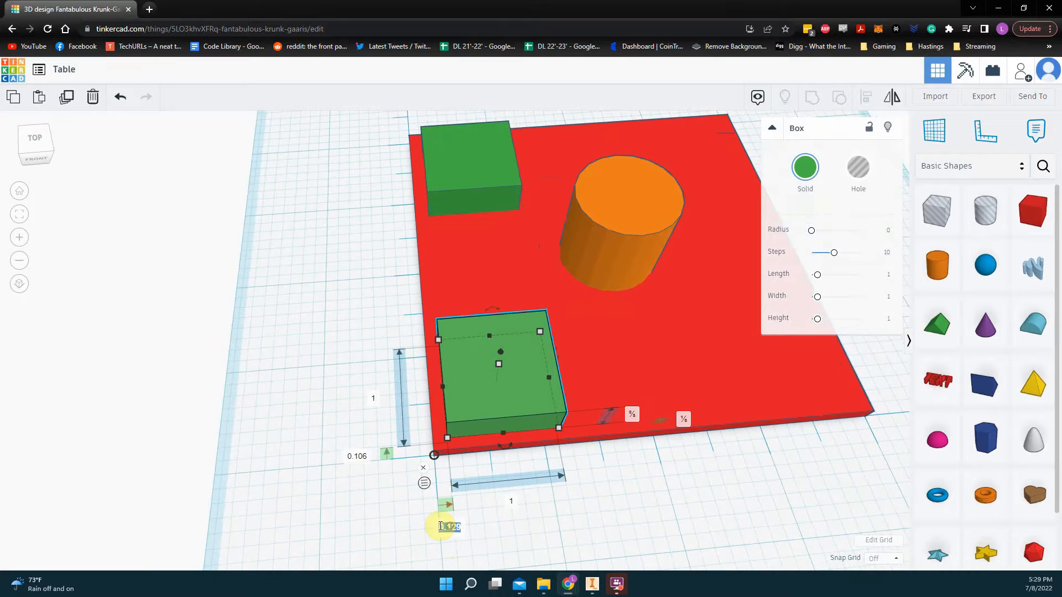
pyautogui.write('0.12')
pyautogui.press('BackSpace')
pyautogui.press('Return')
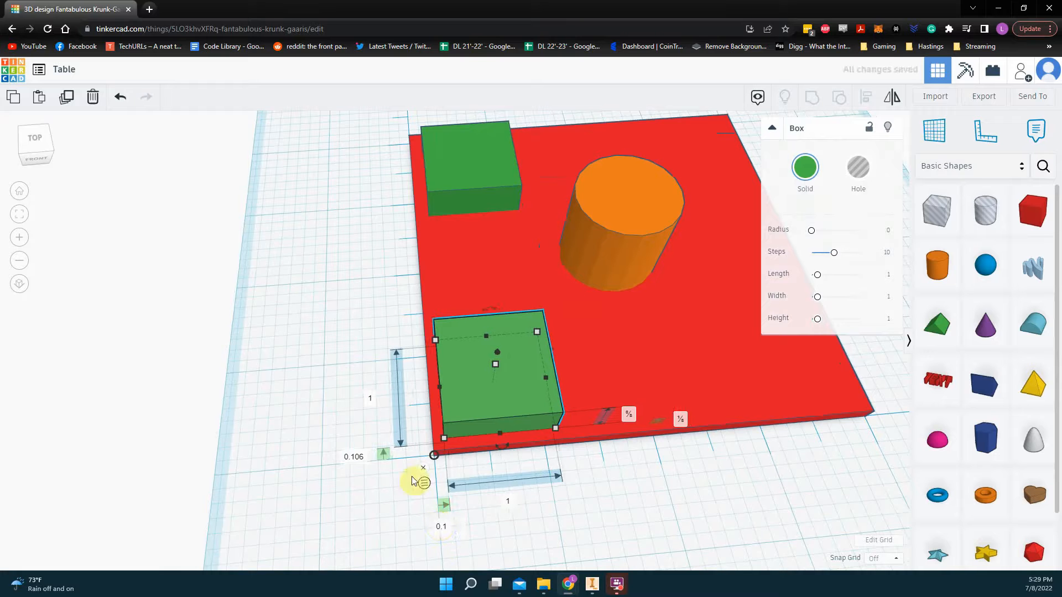
pyautogui.click(358, 456)
pyautogui.write('.1')
pyautogui.press('Return')
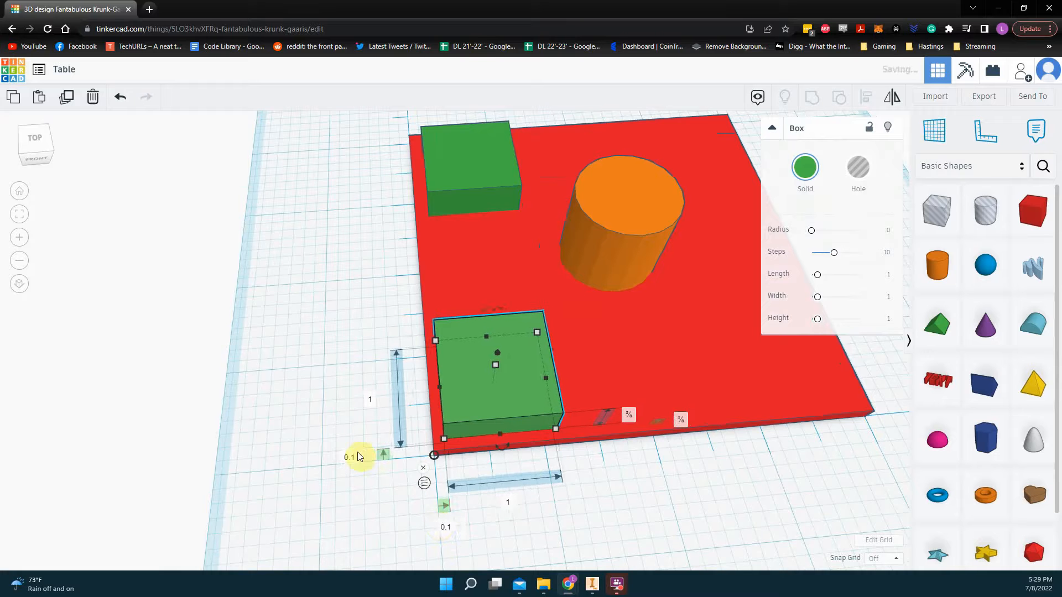
pyautogui.click(351, 370)
# - Examine the rear green box's ruler offsets against the red plate's length, leaving the rear box selected
pyautogui.scroll(3, 376, 350)
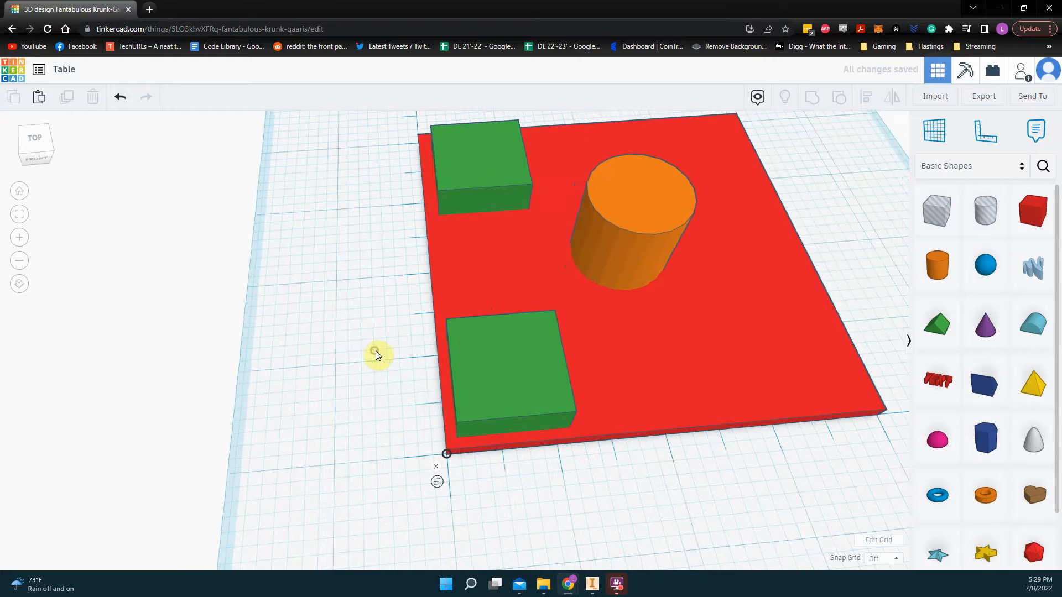
pyautogui.click(526, 145)
pyautogui.scroll(-3, 416, 363)
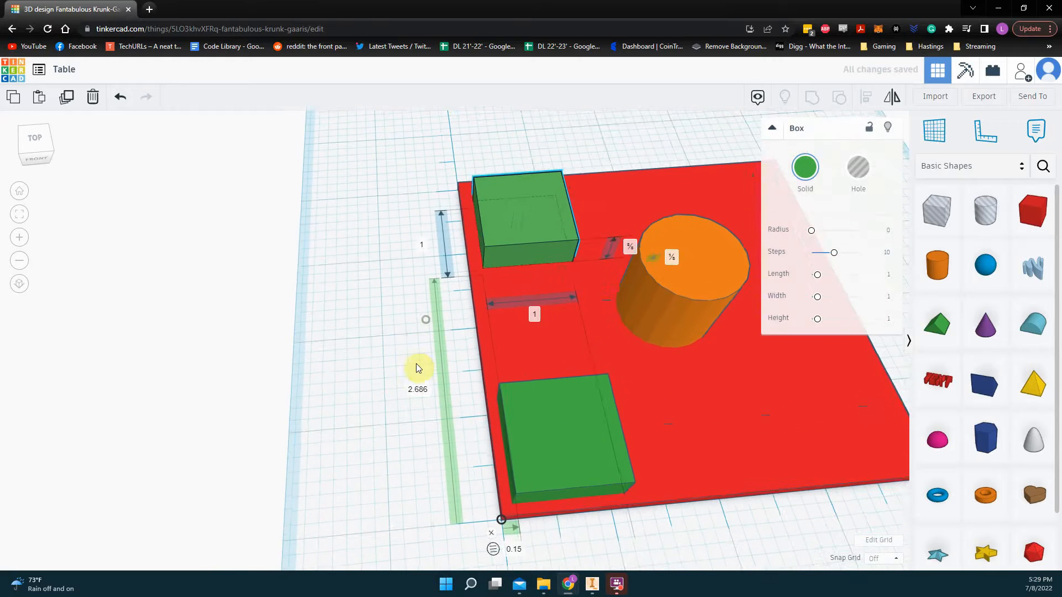
pyautogui.moveTo(404, 411); pyautogui.dragTo(546, 307, button='right')
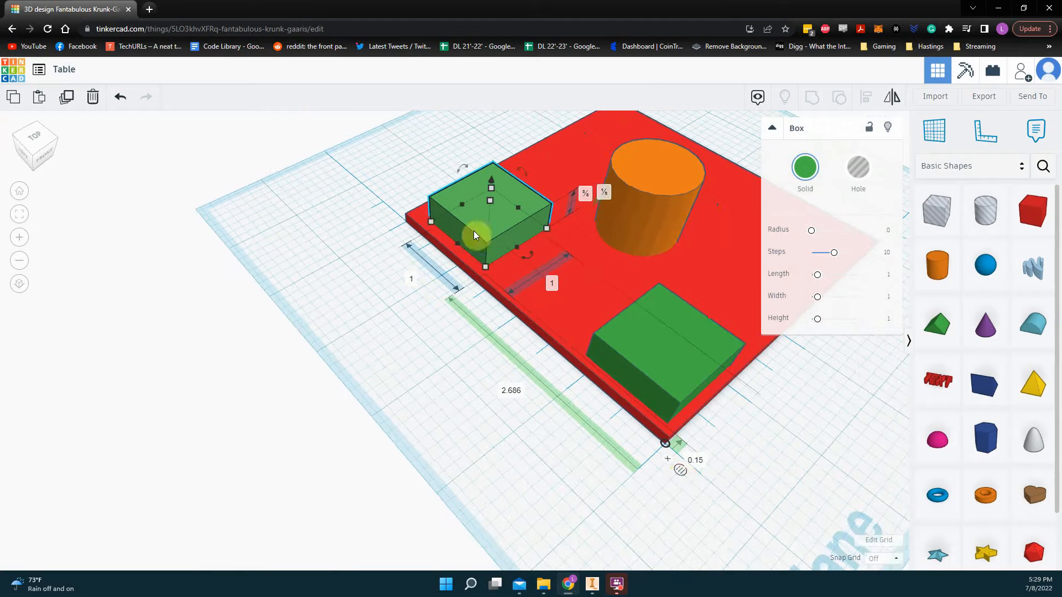
pyautogui.moveTo(476, 233); pyautogui.dragTo(465, 262, button='right')
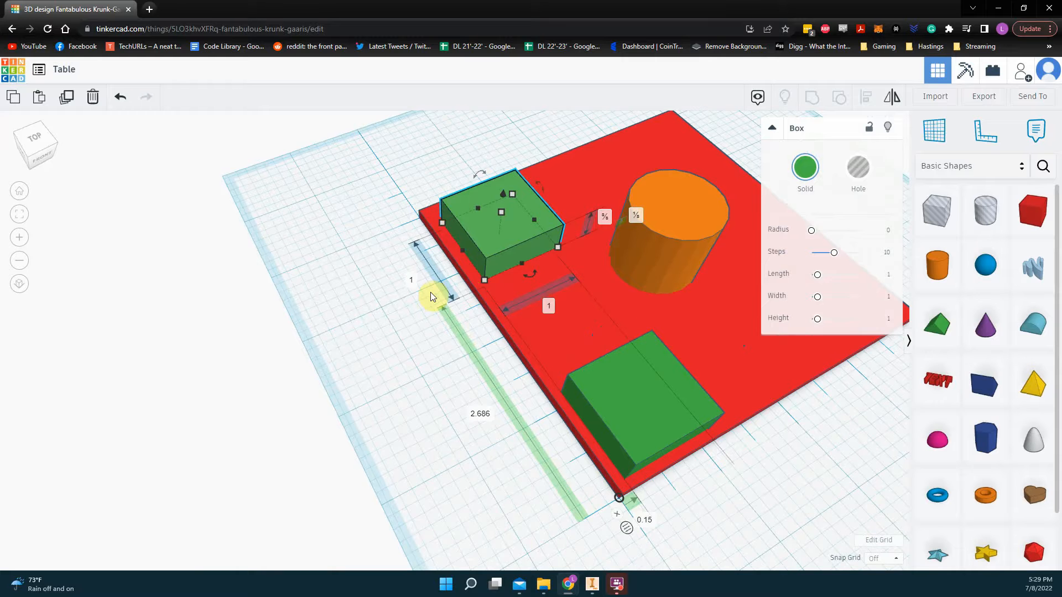
pyautogui.moveTo(430, 292); pyautogui.dragTo(490, 318, button='right')
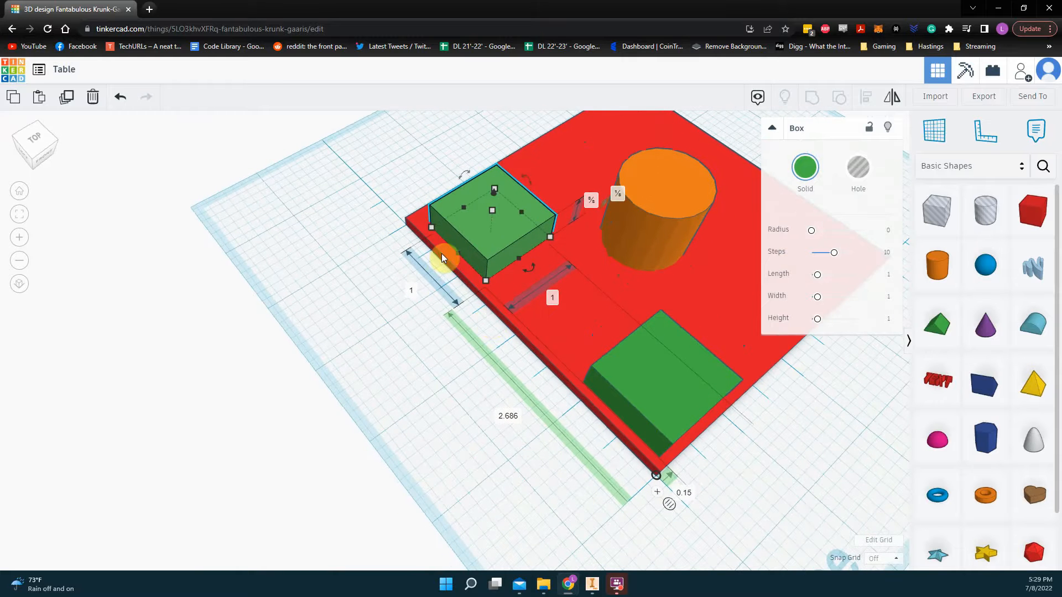
pyautogui.click(417, 226)
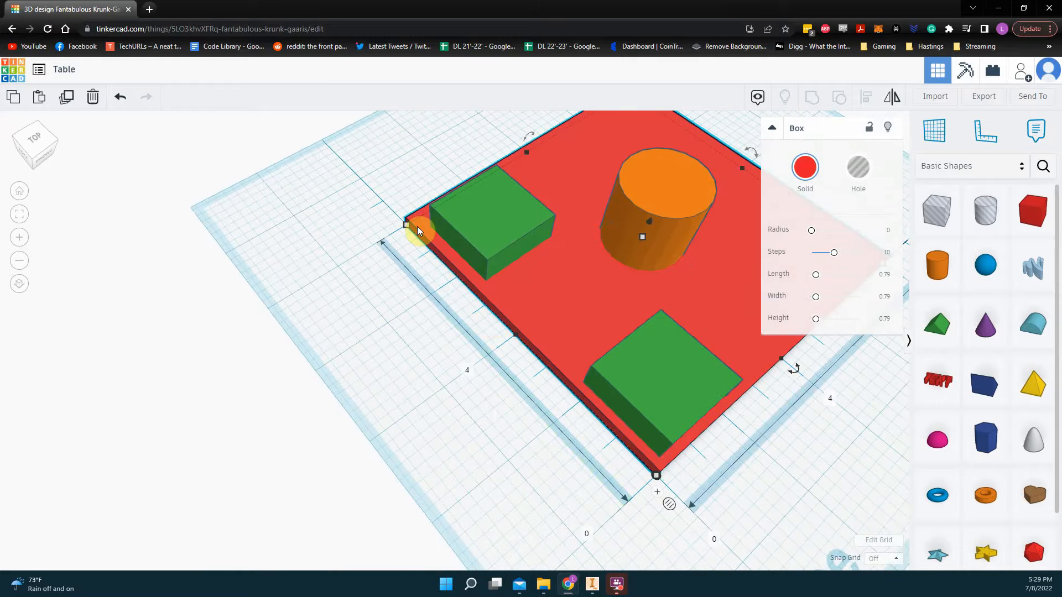
pyautogui.click(495, 227)
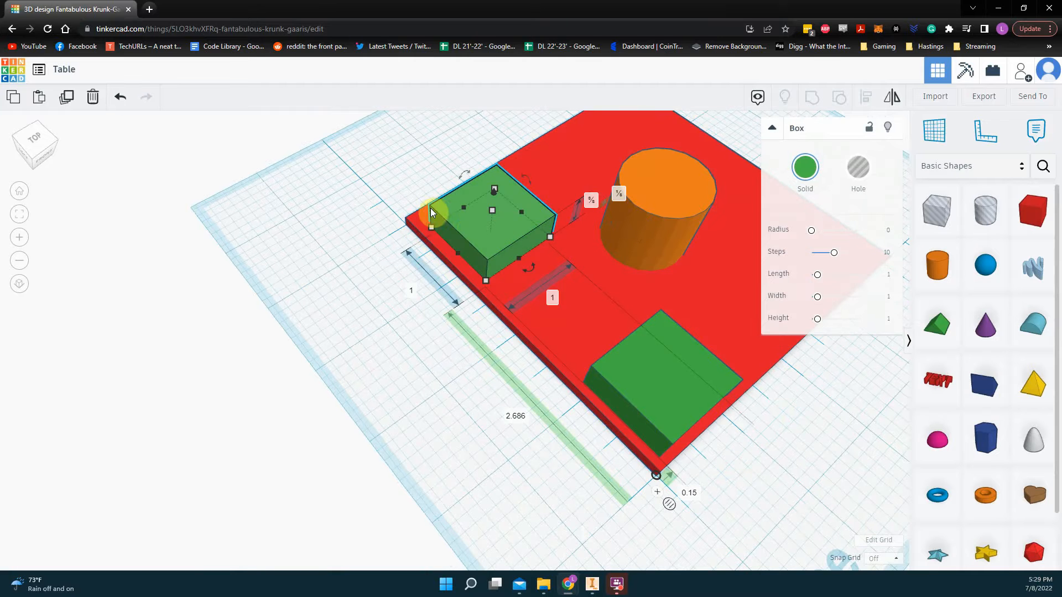
pyautogui.moveTo(407, 216); pyautogui.dragTo(437, 224, button='right')
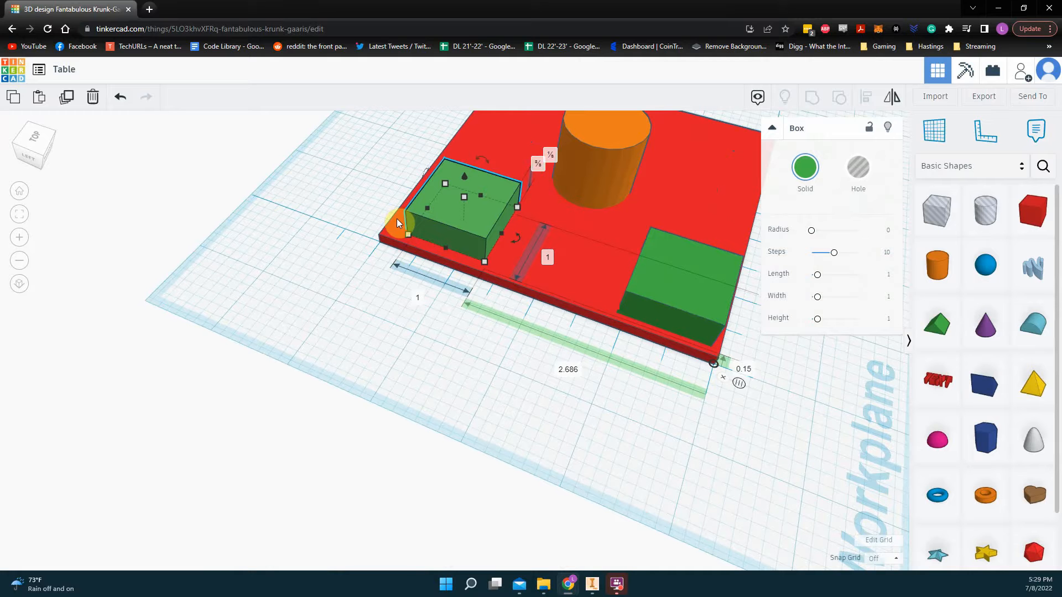
# - Try an offset of 3.9 from the ruler origin for the rear green box along the plate's left edge
pyautogui.click(567, 369)
pyautogui.write('3.9')
pyautogui.press('Return')
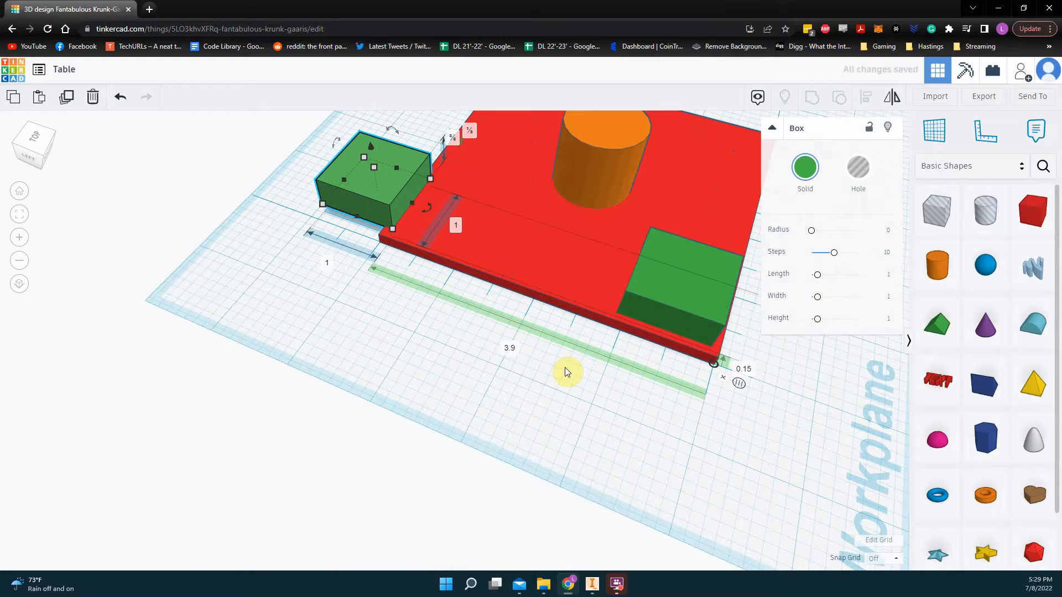
# - Set the rear green box's ruler offsets to 2.9 along the plate's left edge and 0.1 sideways from that edge
pyautogui.click(514, 350)
pyautogui.write('3.9')
pyautogui.press('Return')
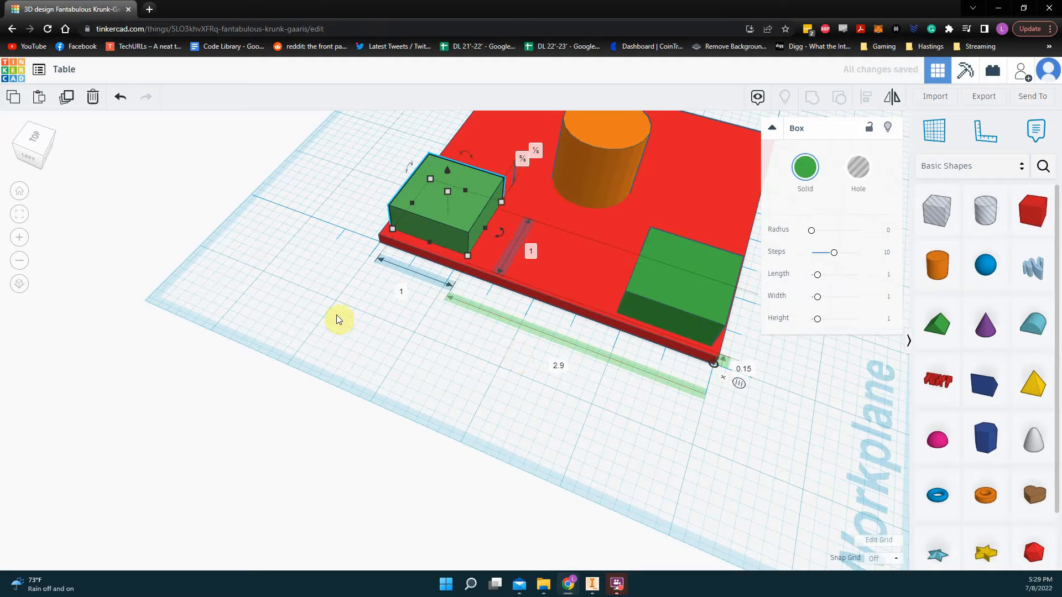
pyautogui.moveTo(336, 316); pyautogui.dragTo(396, 316, button='middle')
pyautogui.moveTo(396, 316); pyautogui.dragTo(427, 416, button='right')
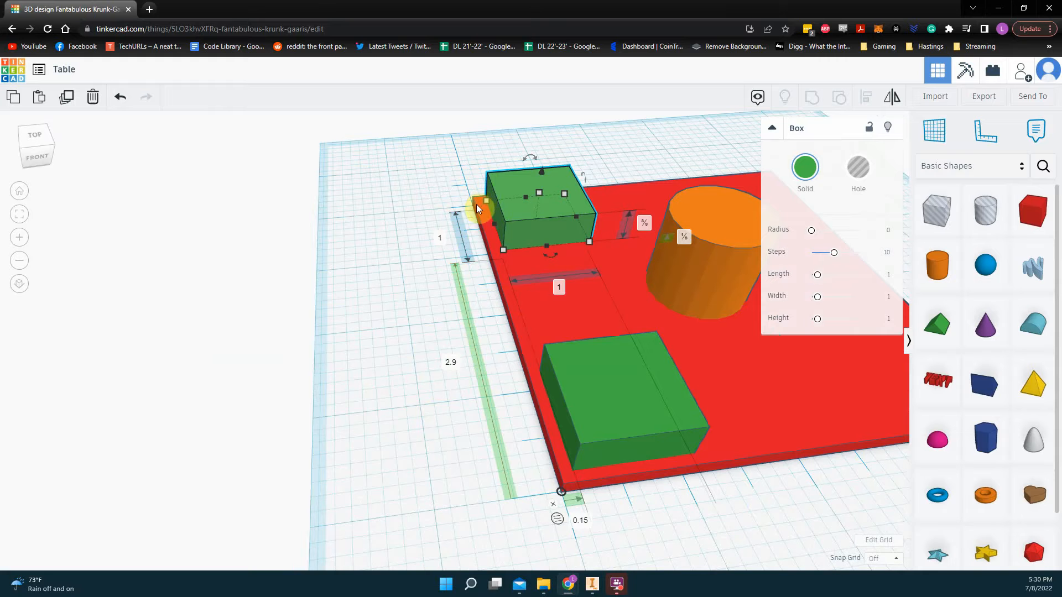
pyautogui.moveTo(512, 418)
pyautogui.mouseDown(button='right')
pyautogui.moveTo(498, 439)
pyautogui.moveTo(442, 366)
pyautogui.moveTo(512, 327)
pyautogui.moveTo(479, 394)
pyautogui.moveTo(522, 399)
pyautogui.mouseUp(button='right')
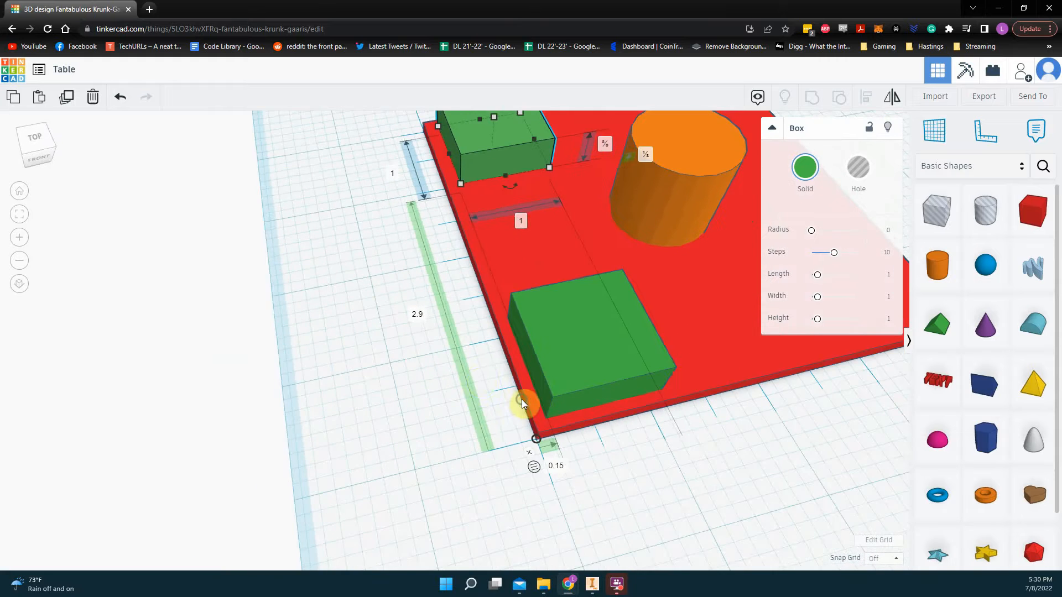
pyautogui.moveTo(464, 320); pyautogui.dragTo(493, 268, button='right')
pyautogui.moveTo(494, 268); pyautogui.dragTo(489, 293, button='middle')
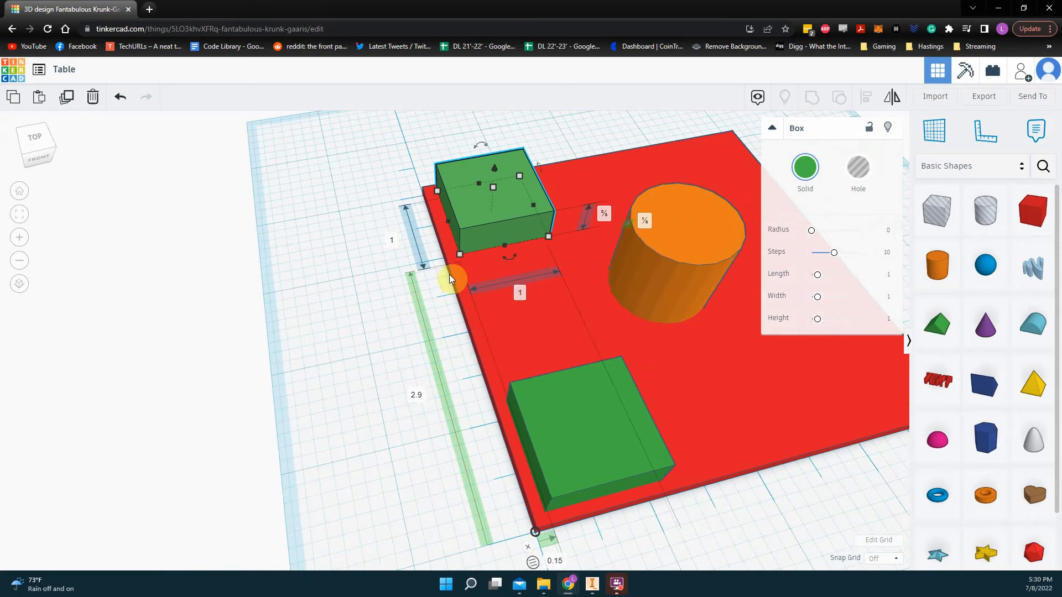
pyautogui.moveTo(449, 275); pyautogui.dragTo(409, 290, button='right')
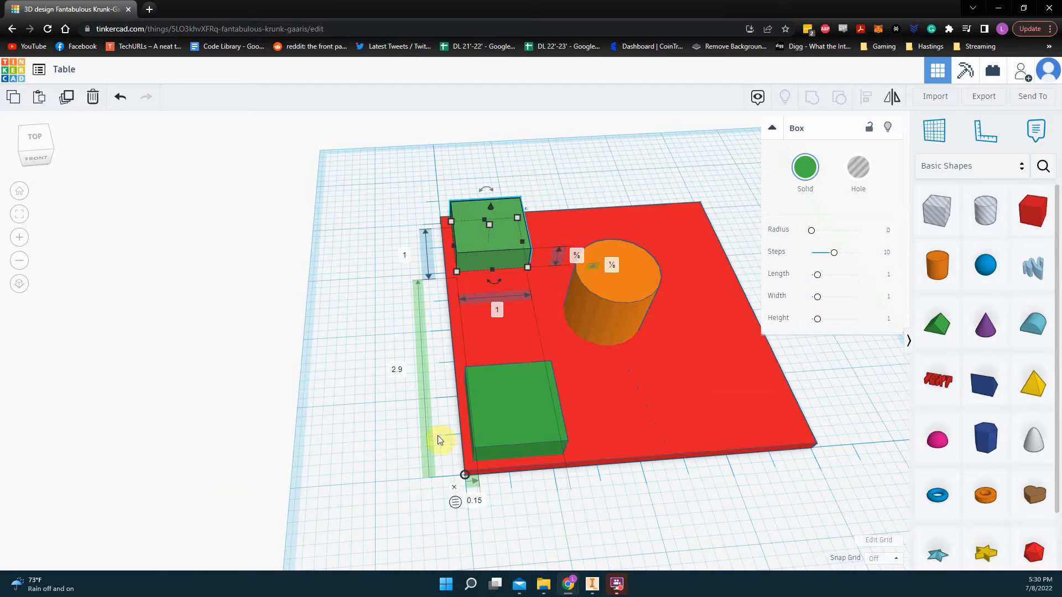
pyautogui.click(473, 501)
pyautogui.write('.1')
pyautogui.press('Return')
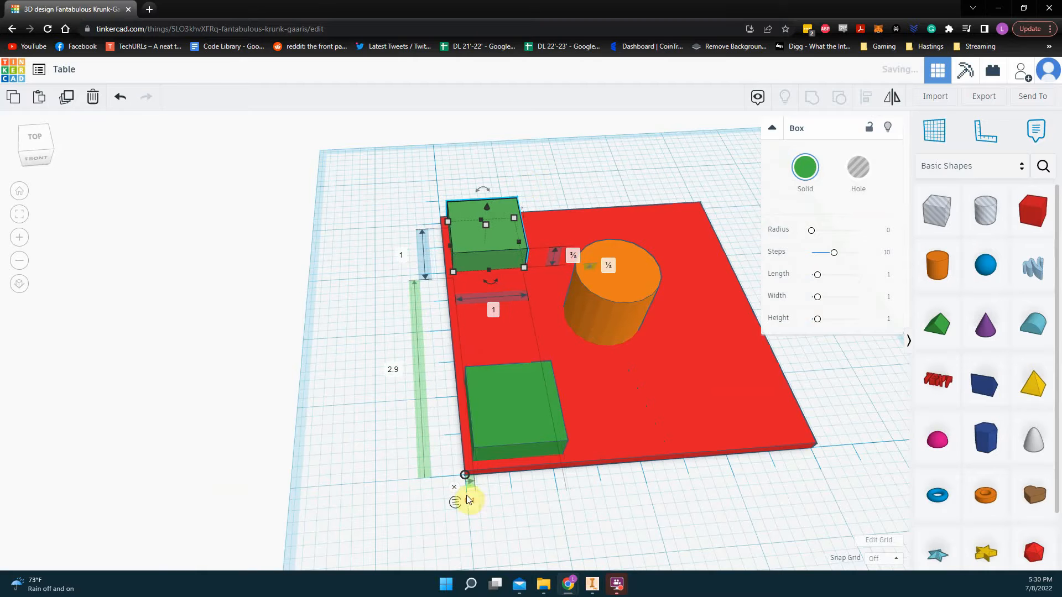
pyautogui.click(350, 382)
# - Rotate the ruler's axes around its origin and compare how the front green box's dimensions and offsets are displayed
pyautogui.moveTo(351, 382); pyautogui.dragTo(489, 434, button='right')
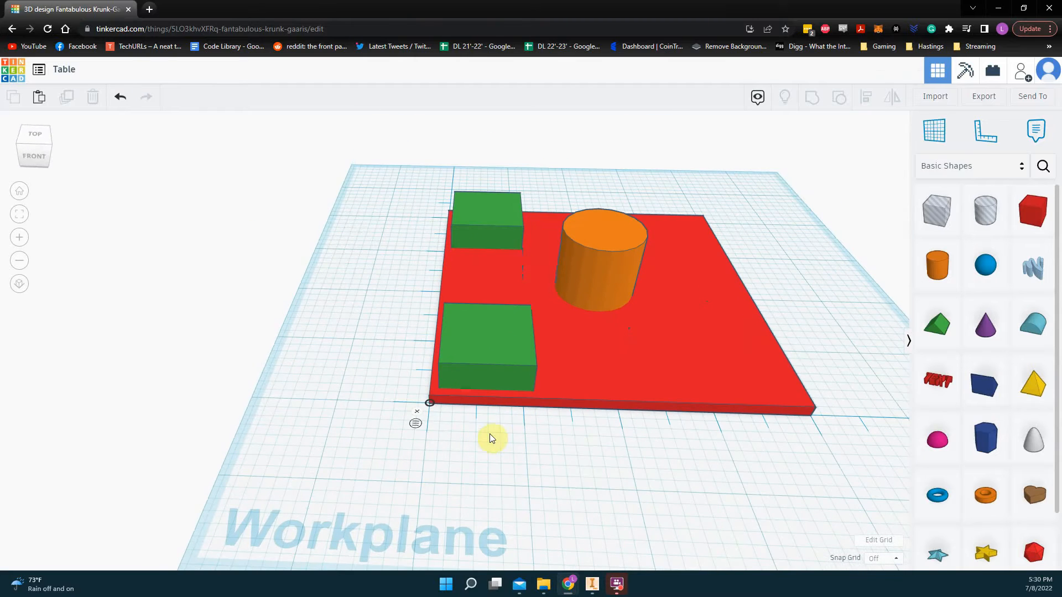
pyautogui.click(429, 403)
pyautogui.click(513, 344)
pyautogui.click(356, 429)
pyautogui.click(474, 375)
pyautogui.scroll(-3, 416, 410)
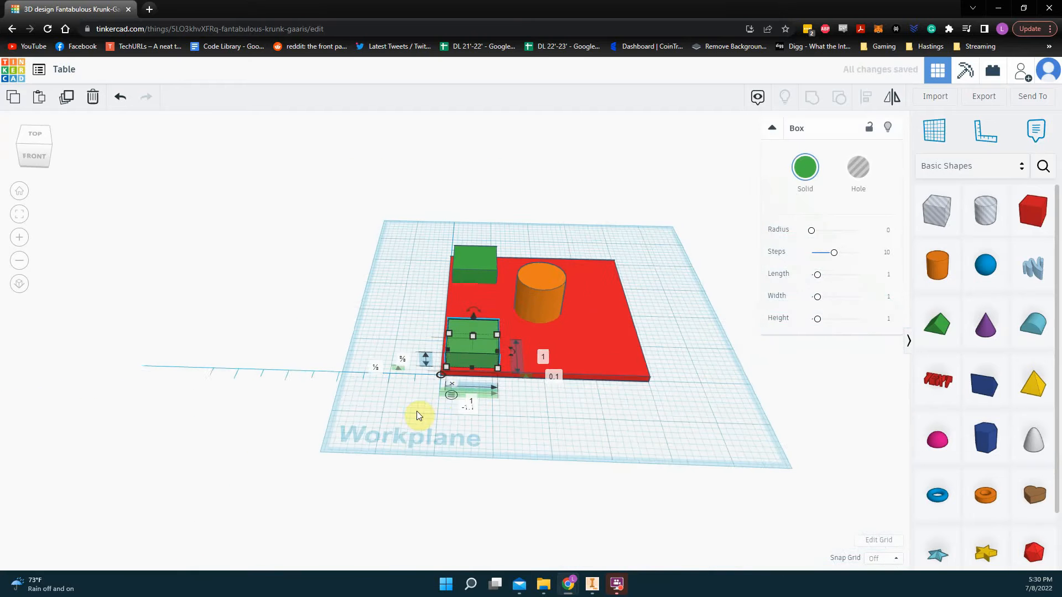
pyautogui.scroll(3, 417, 410)
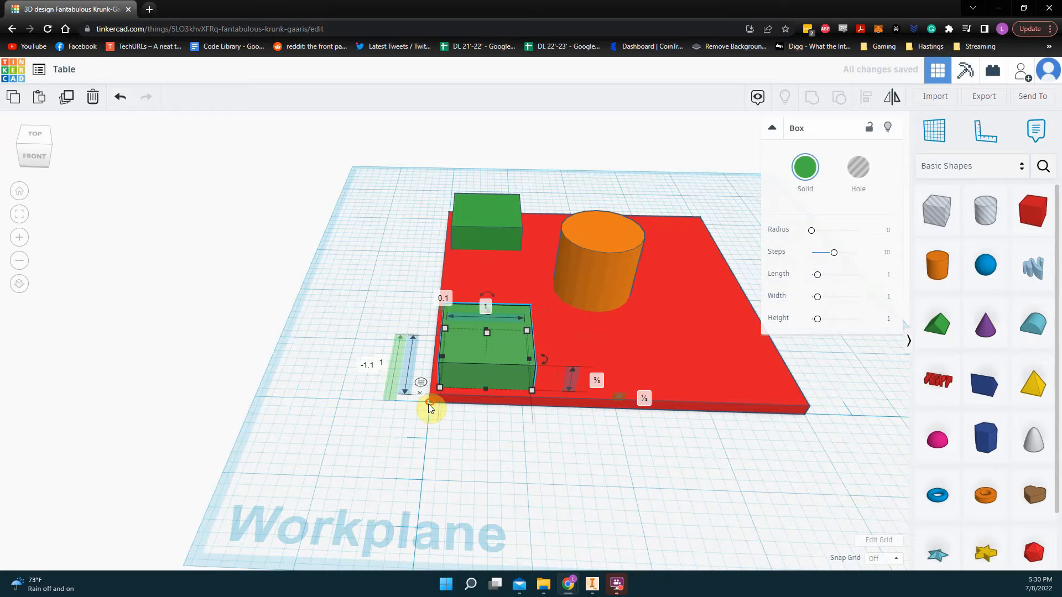
pyautogui.click(346, 448)
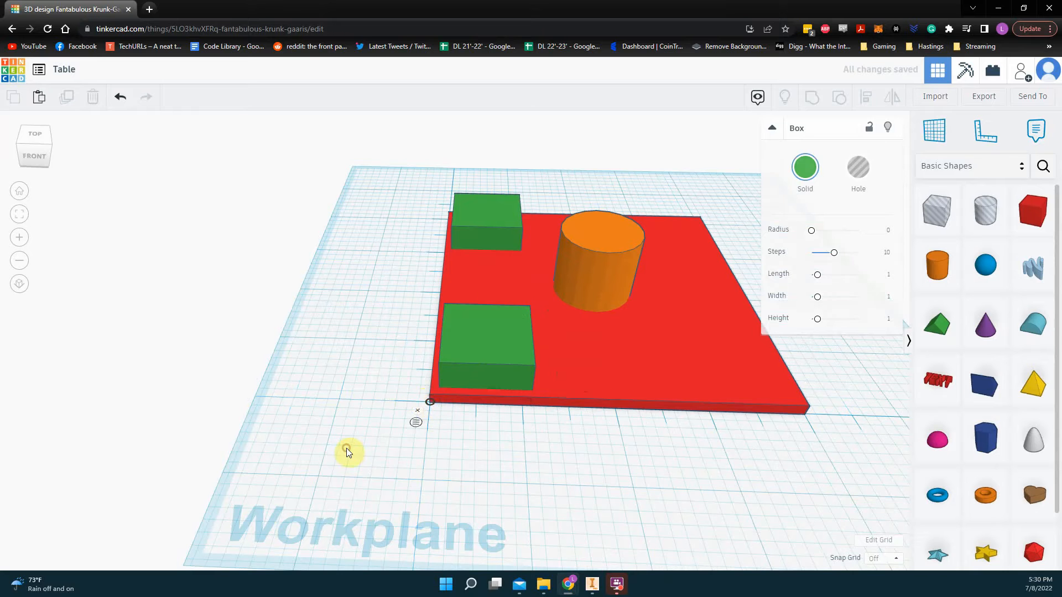
# - Add a half sphere to the workplane outside the red plate's front-left corner
pyautogui.click(430, 399)
pyautogui.scroll(-3, 429, 399)
pyautogui.moveTo(937, 440); pyautogui.dragTo(328, 416)
pyautogui.scroll(4, 369, 427)
pyautogui.scroll(-3, 352, 441)
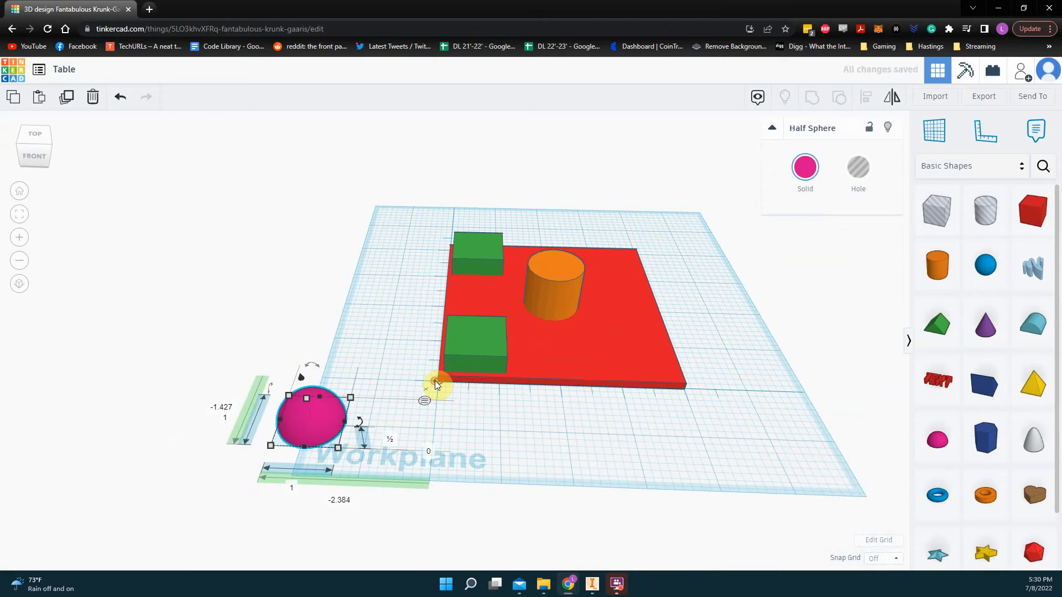
# - Cycle the ruler's axis directions around its origin to compare the half sphere's offsets
pyautogui.click(304, 410)
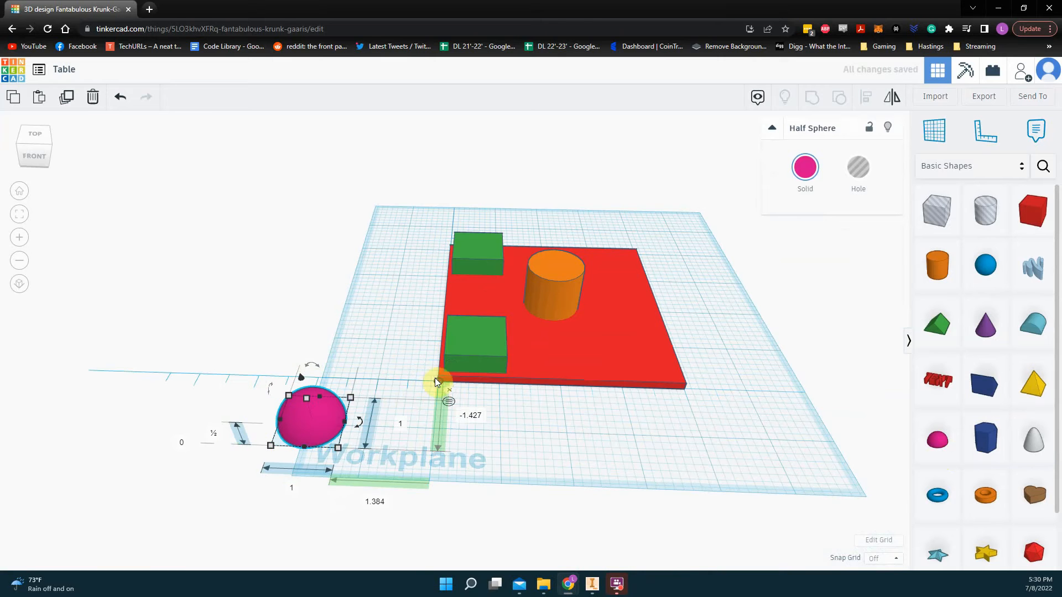
pyautogui.click(485, 344)
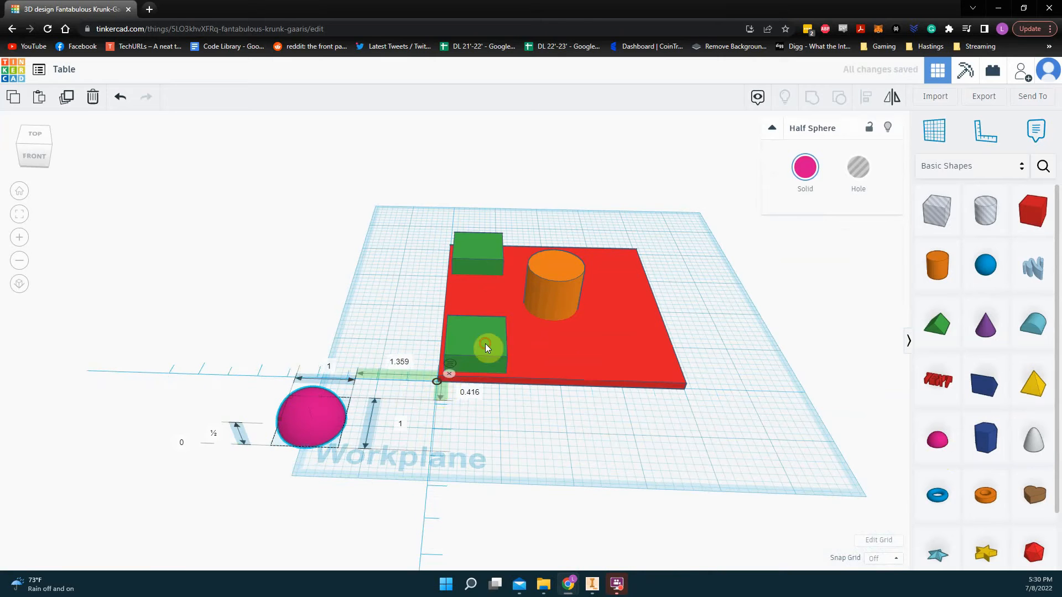
pyautogui.click(387, 435)
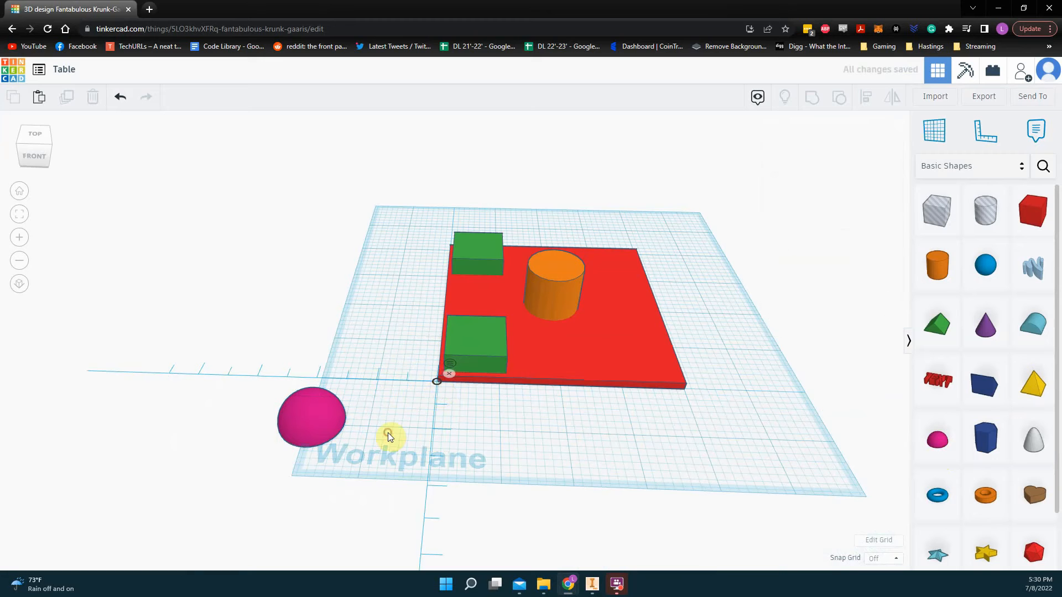
pyautogui.click(438, 385)
# - Dismiss the ruler and delete the pink half sphere from the workplane
pyautogui.click(385, 376)
pyautogui.moveTo(320, 418); pyautogui.dragTo(791, 413)
pyautogui.press('Delete')
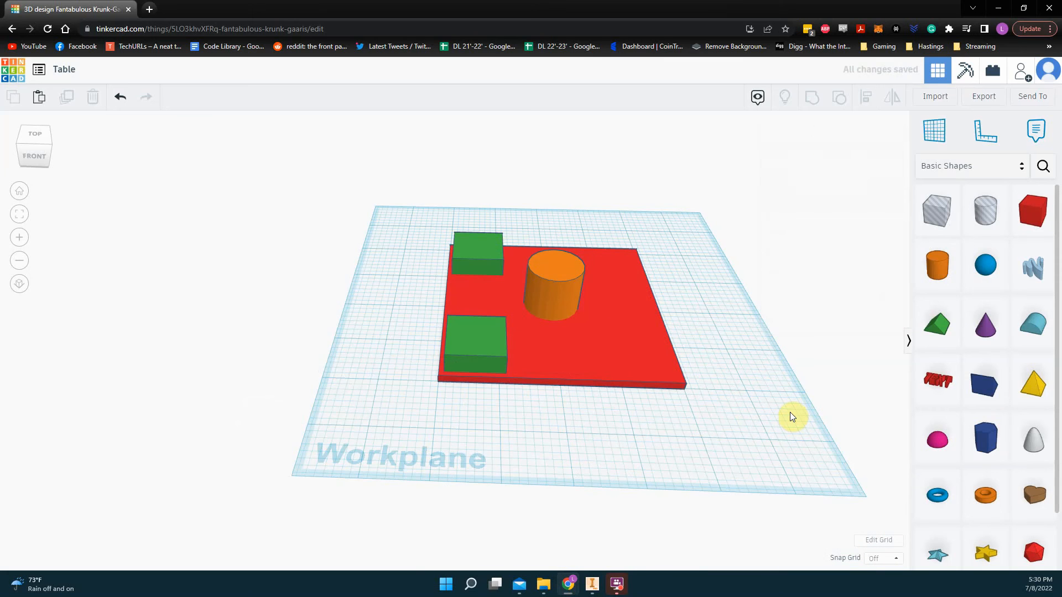